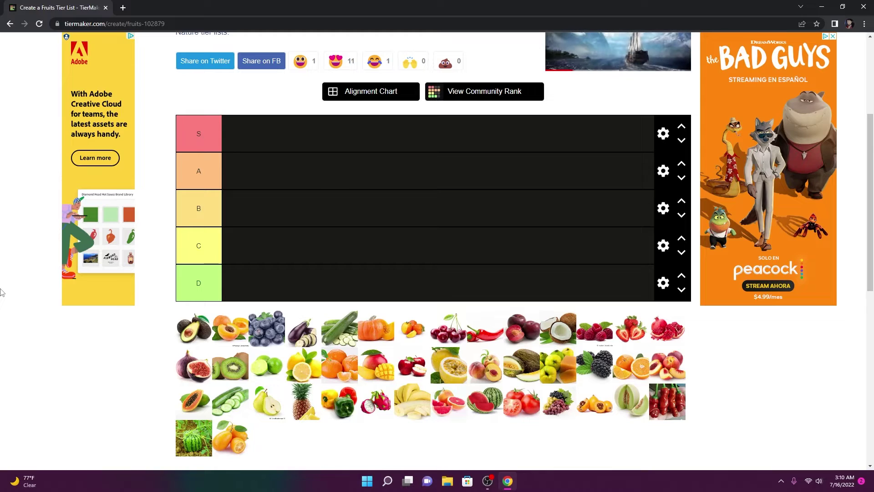
Step: Rename the S tier to "GOD SENT" and the A tier to "Pretty Good"
{"action": "left_click", "coordinate": [202, 132]}
{"action": "key", "text": "BackSpace"}
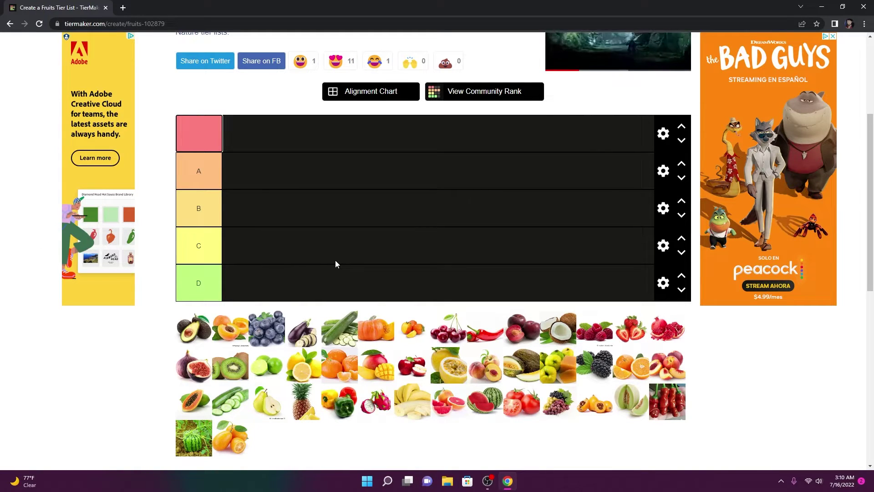
{"action": "type", "text": "GOD SENT"}
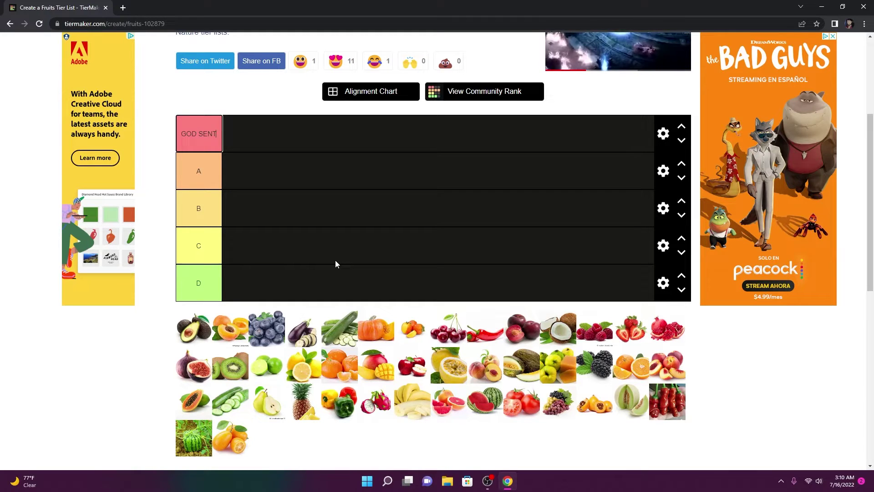
{"action": "left_click", "coordinate": [204, 172]}
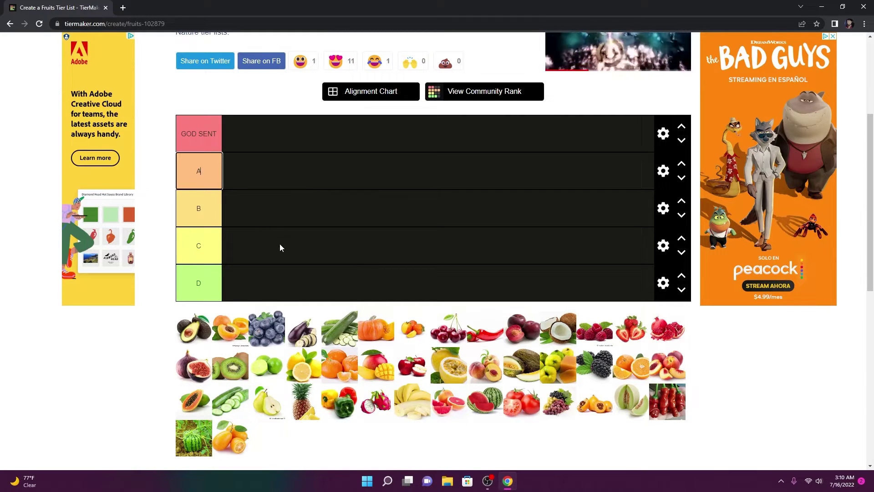
{"action": "key", "text": "BackSpace"}
{"action": "type", "text": "Pretty"}
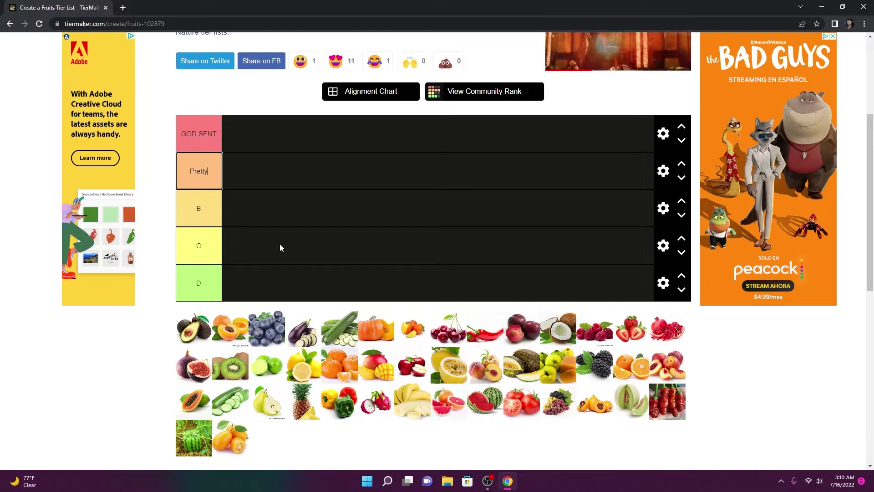
{"action": "type", "text": " Good"}
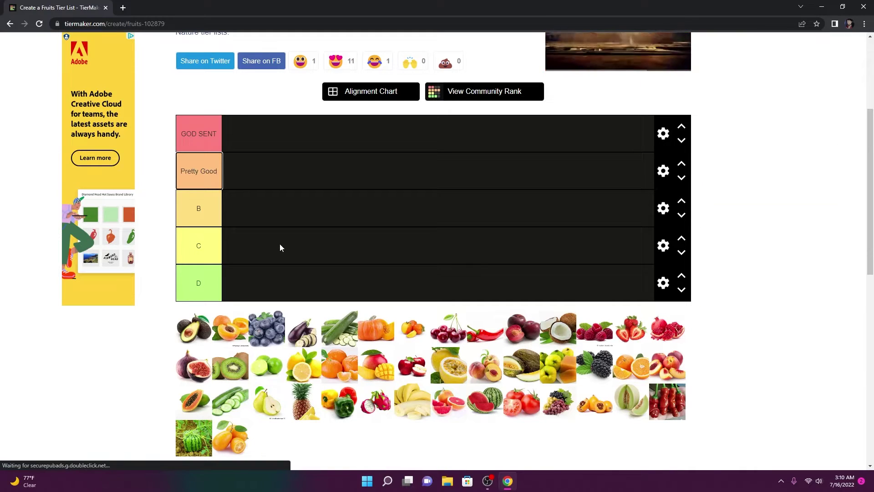
Step: Rename the B, C and D tiers to "Mid", "DooDoo" and "Ass"
{"action": "key", "text": "Tab"}
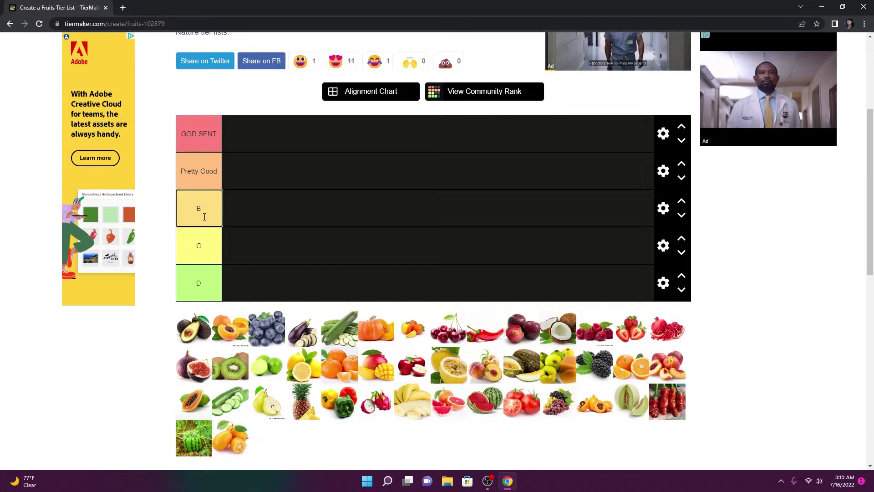
{"action": "key", "text": "BackSpace"}
{"action": "type", "text": "Mid"}
{"action": "key", "text": "Tab"}
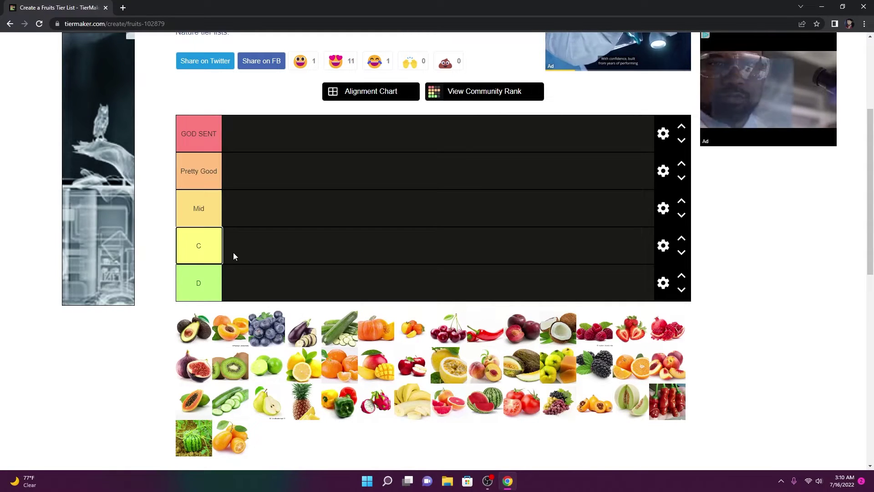
{"action": "key", "text": "BackSpace"}
{"action": "type", "text": "DOO"}
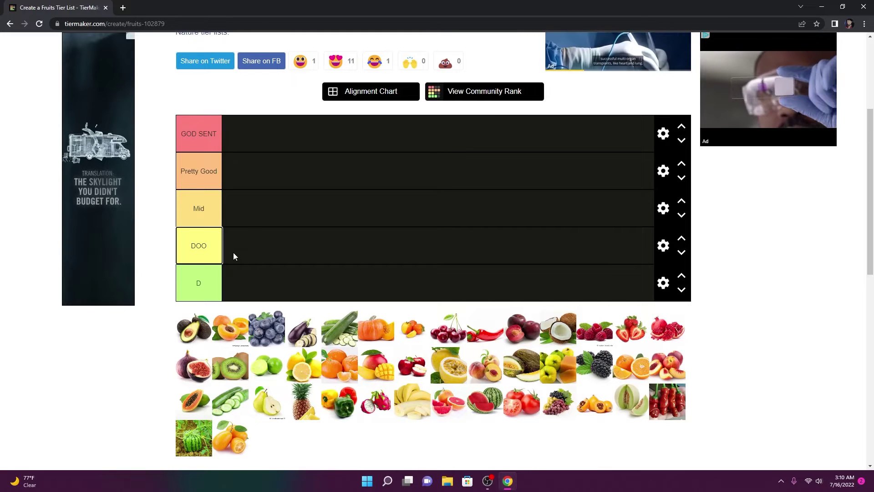
{"action": "key", "text": "BackSpace"}
{"action": "key", "text": "BackSpace"}
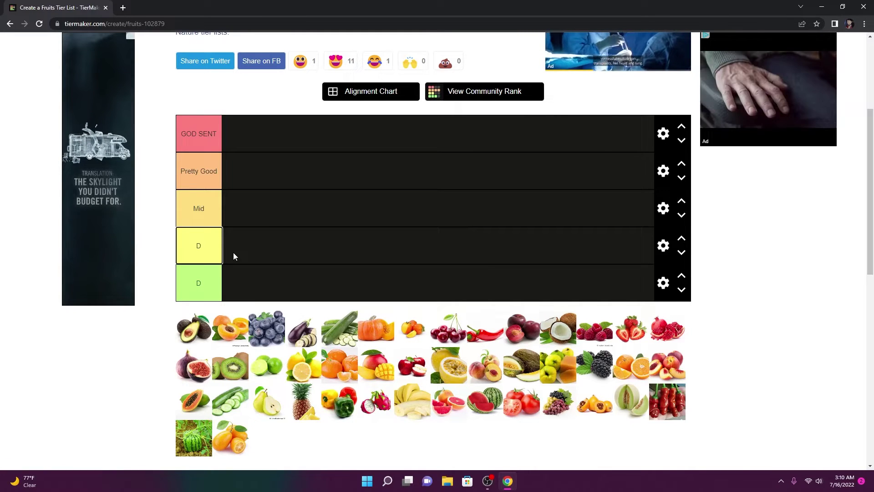
{"action": "type", "text": "ooDoo"}
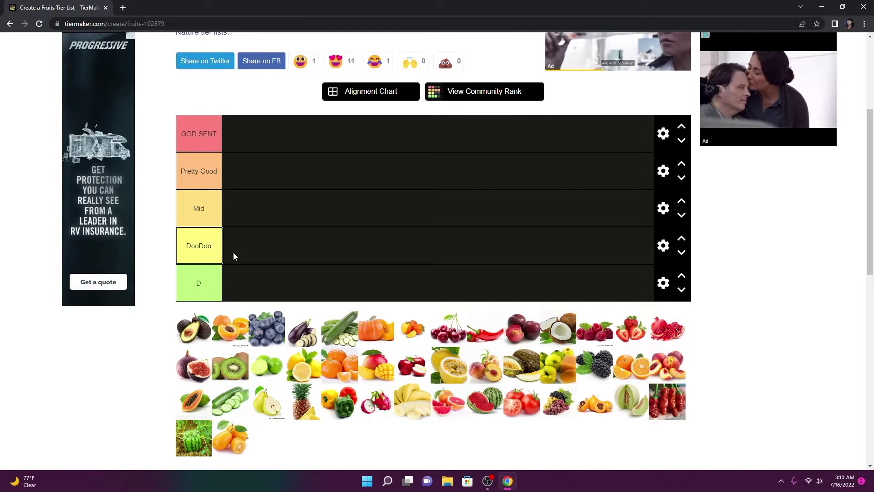
{"action": "left_click", "coordinate": [205, 279]}
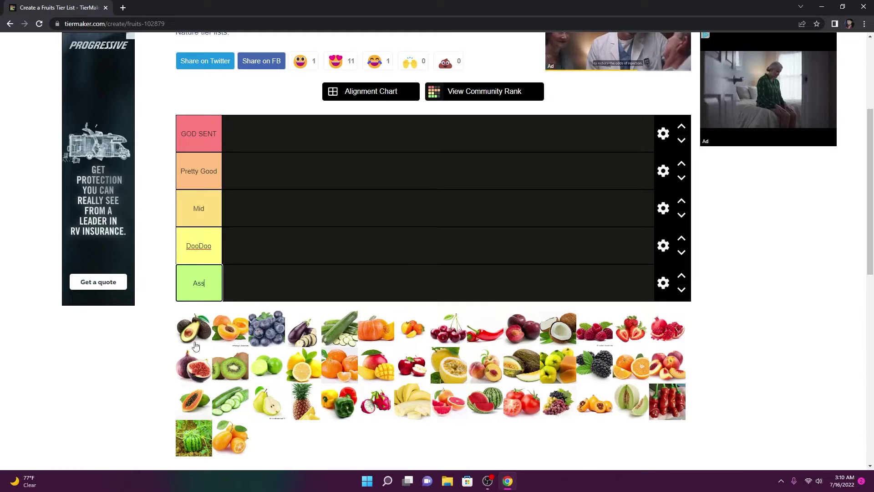
Step: Place the avocado in the GOD SENT tier
{"action": "left_click_drag", "start_coordinate": [187, 326], "coordinate": [255, 137]}
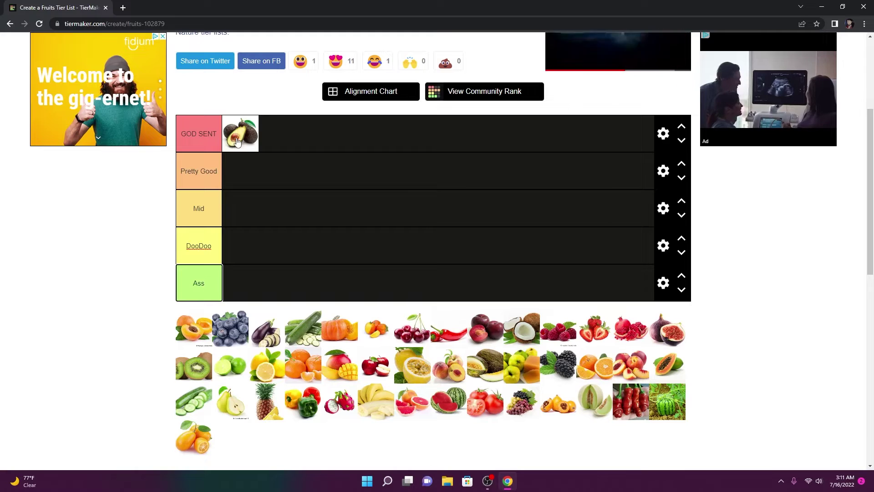
{"action": "left_click_drag", "start_coordinate": [235, 144], "coordinate": [237, 137]}
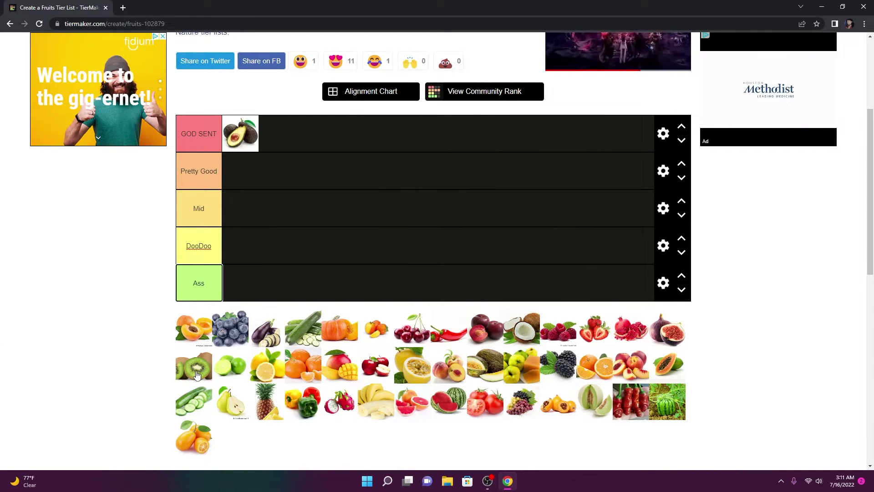
Step: Inspect the page code of the apricot image to identify the fruit, and close the developer tools
{"action": "right_click", "coordinate": [195, 328]}
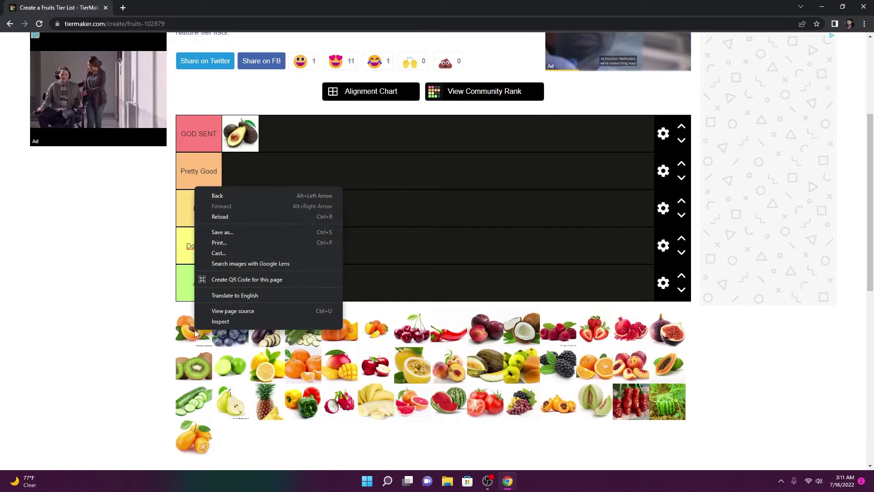
{"action": "left_click", "coordinate": [220, 321]}
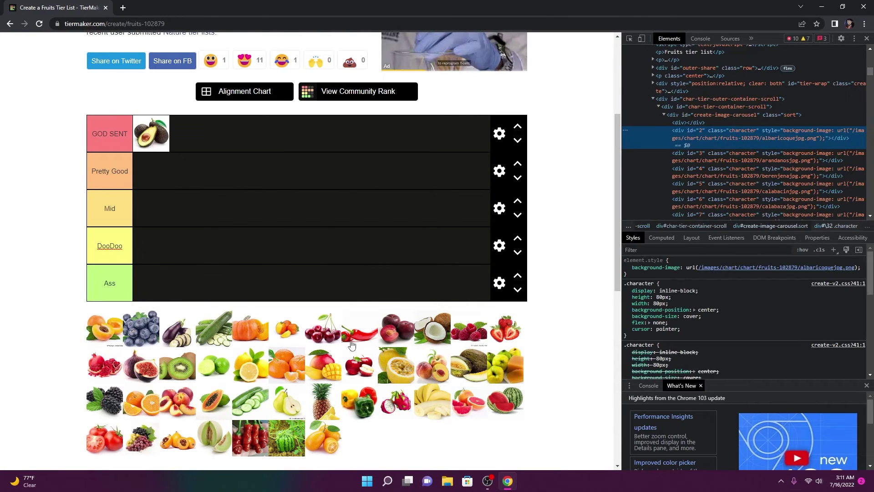
{"action": "scroll", "coordinate": [746, 362], "scroll_direction": "down", "scroll_amount": 10}
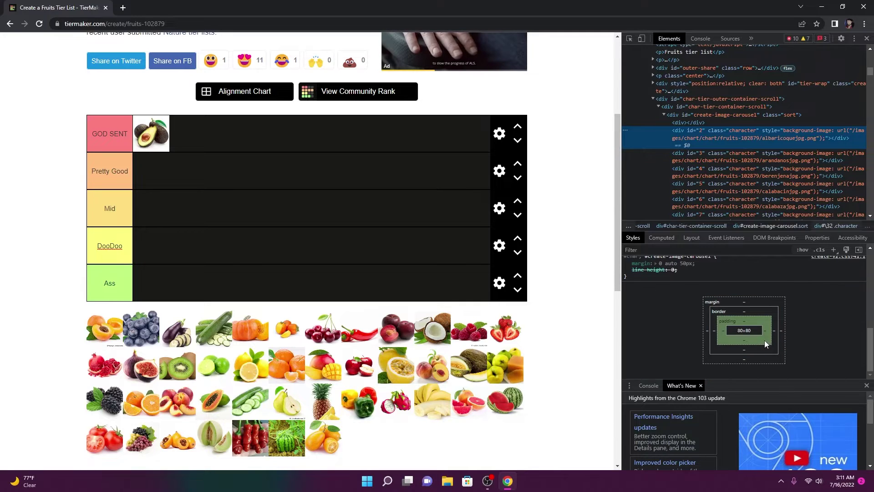
{"action": "scroll", "coordinate": [733, 298], "scroll_direction": "up", "scroll_amount": 10}
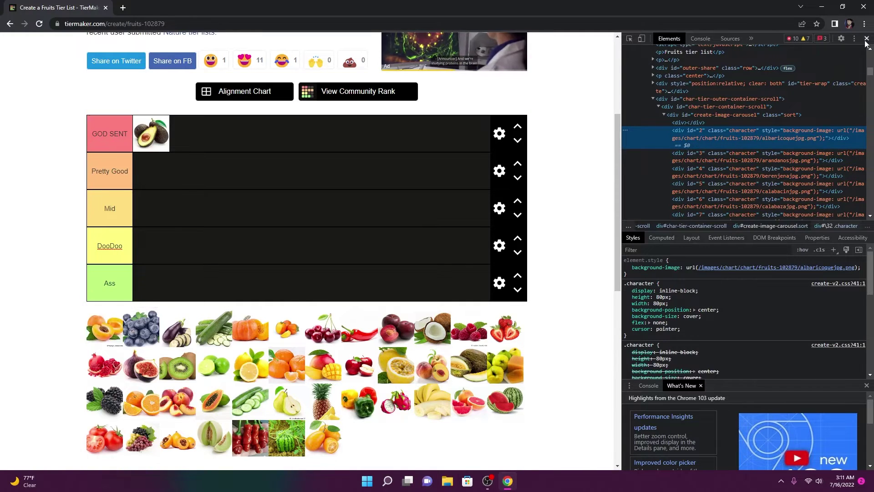
{"action": "key", "text": "F12"}
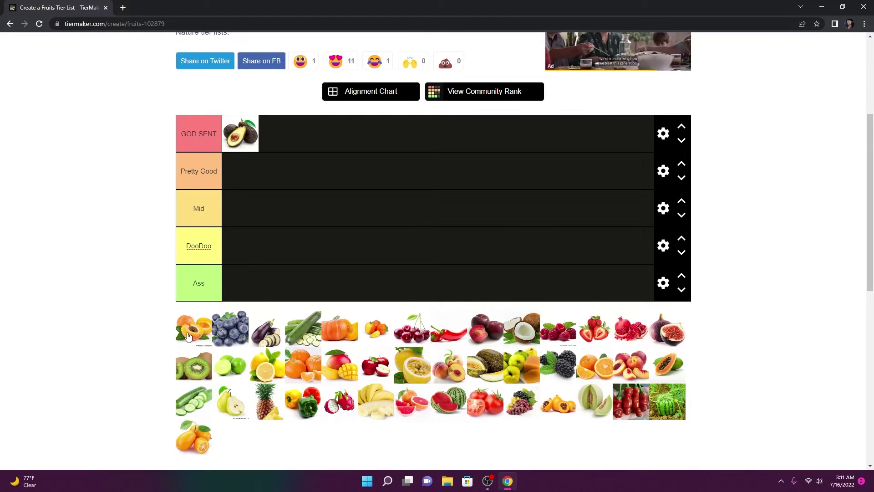
Step: Group the mandarins, kumquats, oranges and other orange-coloured fruits with the apricots at the start of the unranked images
{"action": "left_click_drag", "start_coordinate": [300, 376], "coordinate": [214, 331]}
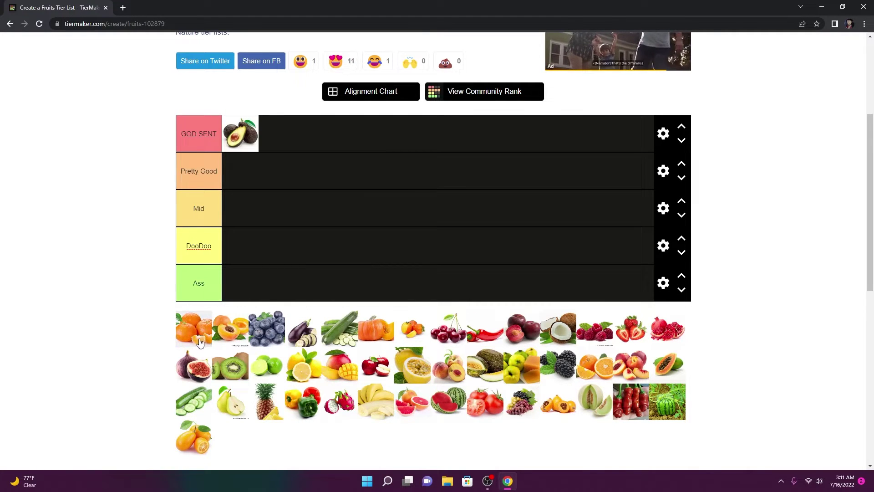
{"action": "left_click_drag", "start_coordinate": [203, 427], "coordinate": [187, 344]}
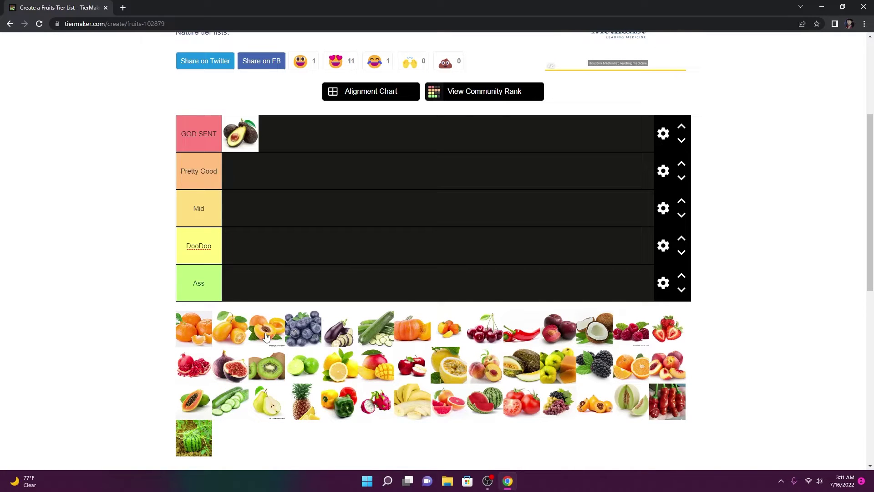
{"action": "left_click_drag", "start_coordinate": [631, 373], "coordinate": [279, 344]}
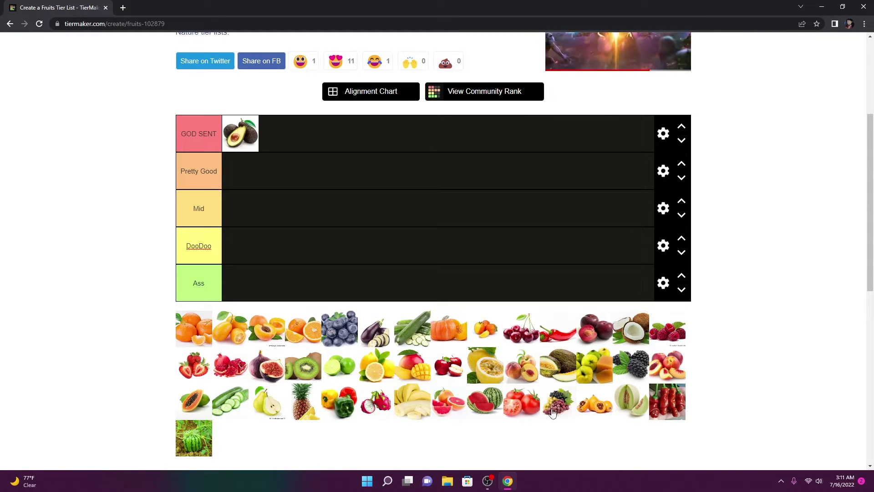
{"action": "left_click_drag", "start_coordinate": [594, 402], "coordinate": [318, 337]}
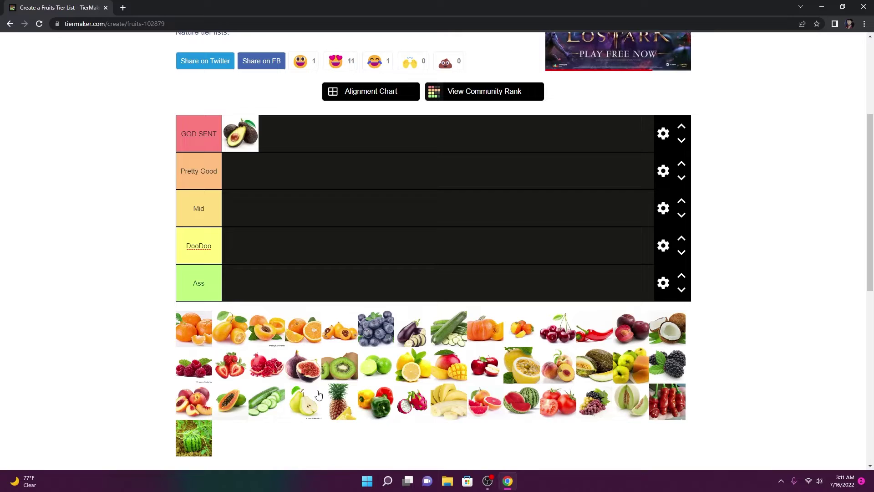
{"action": "left_click_drag", "start_coordinate": [522, 329], "coordinate": [377, 335]}
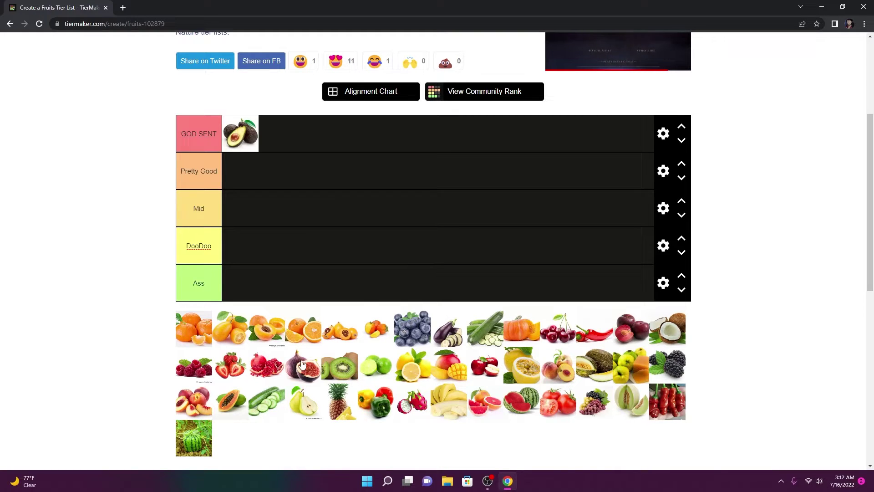
Step: Place the mandarins after the avocado in the highest tier and rename that tier to "GOD TIER"
{"action": "left_click_drag", "start_coordinate": [192, 336], "coordinate": [288, 136]}
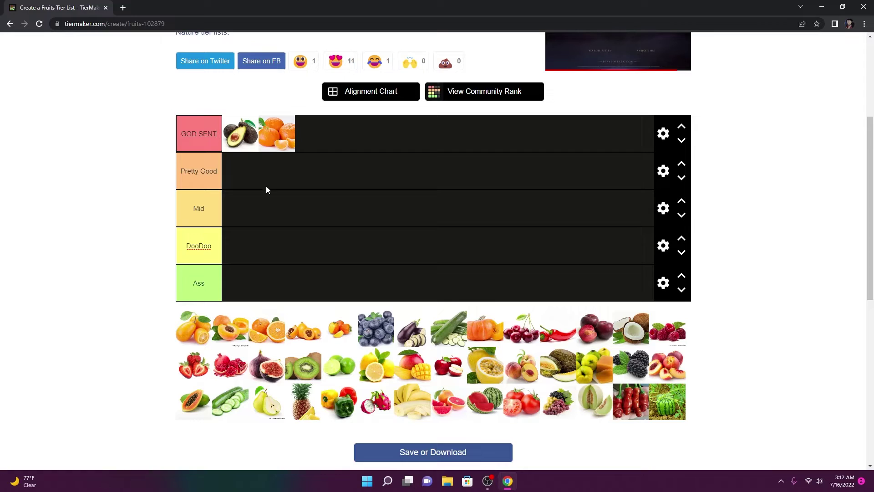
{"action": "key", "text": "BackSpace"}
{"action": "key", "text": "BackSpace"}
{"action": "key", "text": "BackSpace"}
{"action": "key", "text": "BackSpace"}
{"action": "type", "text": "Tie"}
{"action": "key", "text": "BackSpace"}
{"action": "key", "text": "BackSpace"}
{"action": "type", "text": "IER"}
Step: Place the kumquats, oranges, apricots and the two remaining small orange fruits in the Mid tier, with the oranges ahead of the apricots
{"action": "left_click_drag", "start_coordinate": [182, 348], "coordinate": [219, 225]}
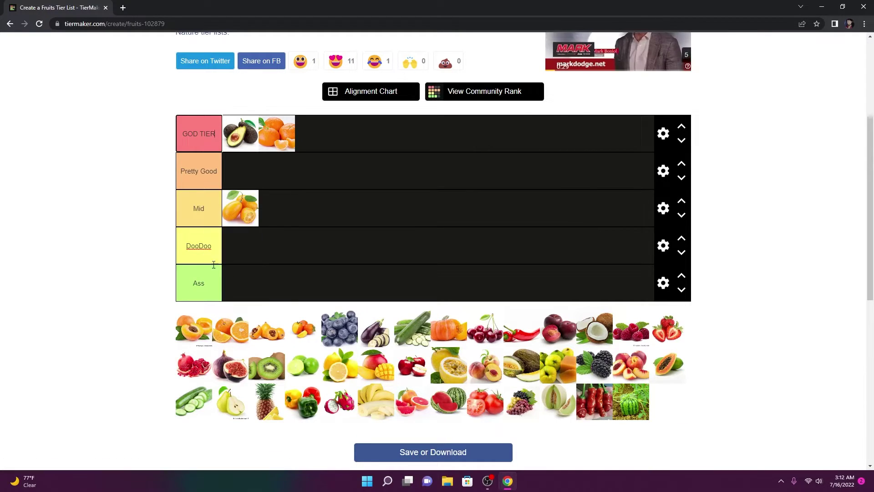
{"action": "left_click_drag", "start_coordinate": [184, 344], "coordinate": [258, 225]}
{"action": "left_click_drag", "start_coordinate": [189, 340], "coordinate": [288, 236]}
{"action": "left_click_drag", "start_coordinate": [202, 325], "coordinate": [345, 217]}
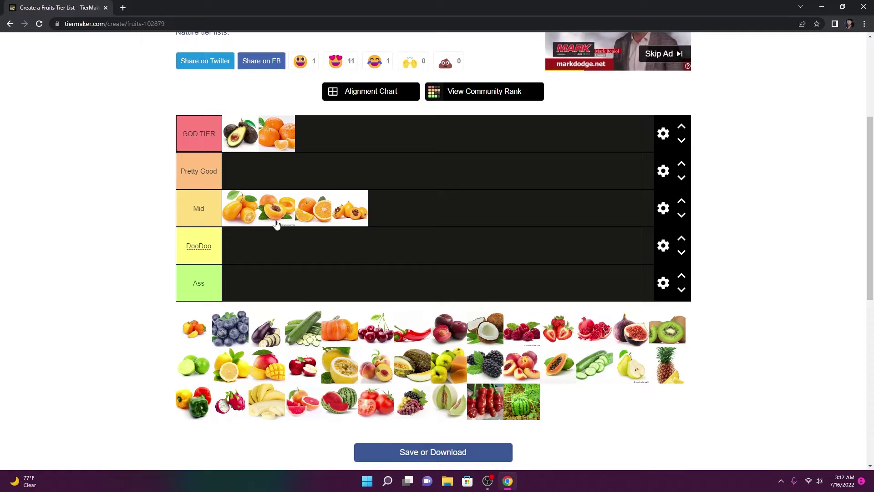
{"action": "left_click_drag", "start_coordinate": [277, 223], "coordinate": [314, 216]}
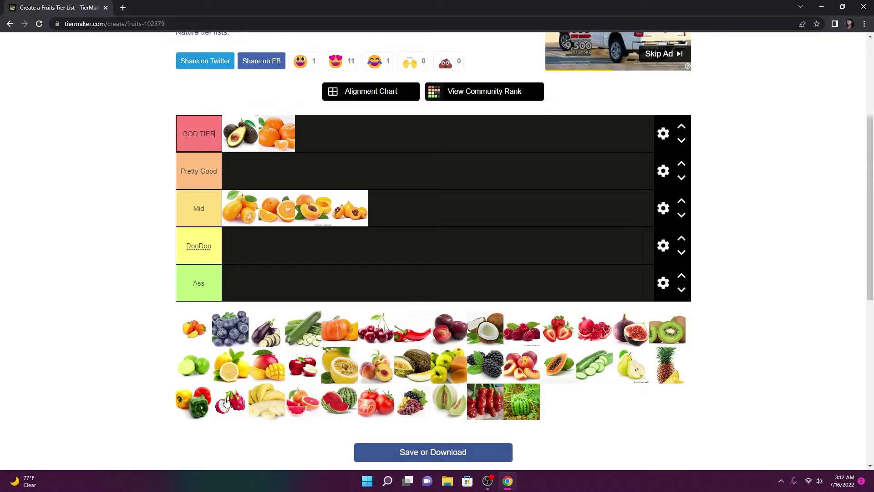
{"action": "left_click_drag", "start_coordinate": [195, 335], "coordinate": [399, 212]}
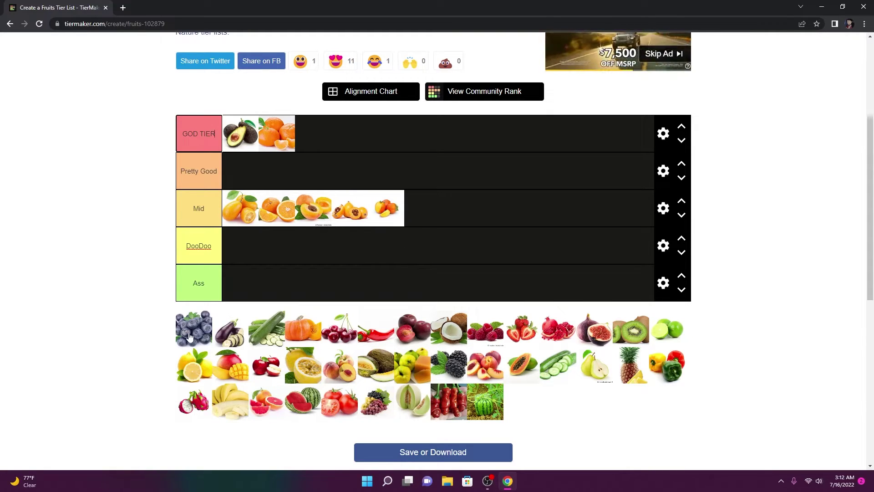
Step: Place the blueberries in the Pretty Good tier and the eggplant in the Ass tier
{"action": "left_click_drag", "start_coordinate": [190, 337], "coordinate": [240, 171]}
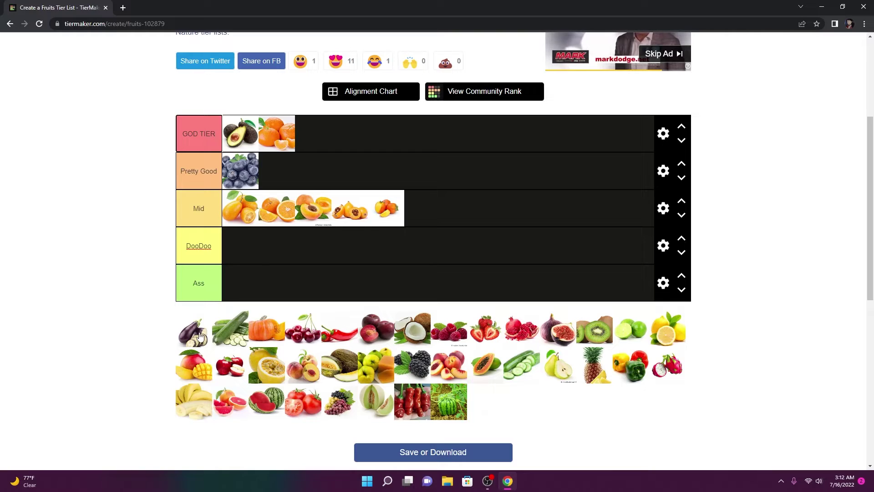
{"action": "left_click_drag", "start_coordinate": [201, 336], "coordinate": [239, 283]}
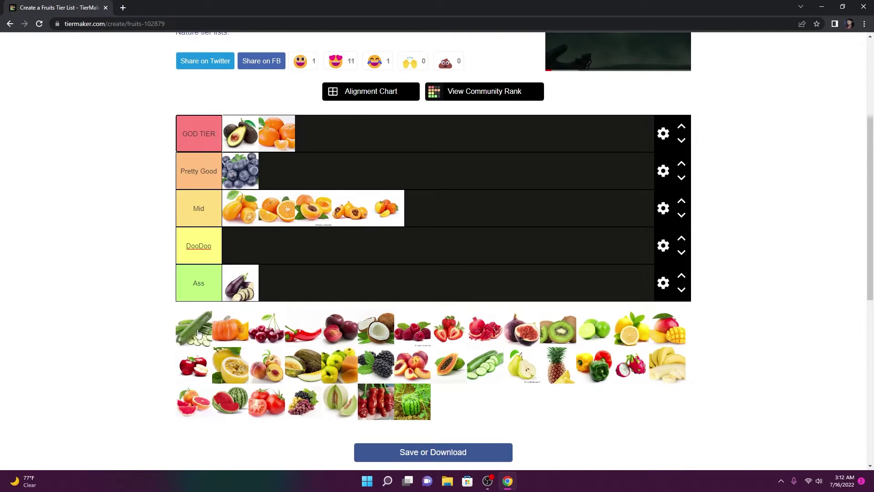
Step: Place the cucumber followed by the zucchini in the DooDoo tier, and the pumpkin after the blueberries in Pretty Good
{"action": "left_click_drag", "start_coordinate": [197, 334], "coordinate": [224, 250]}
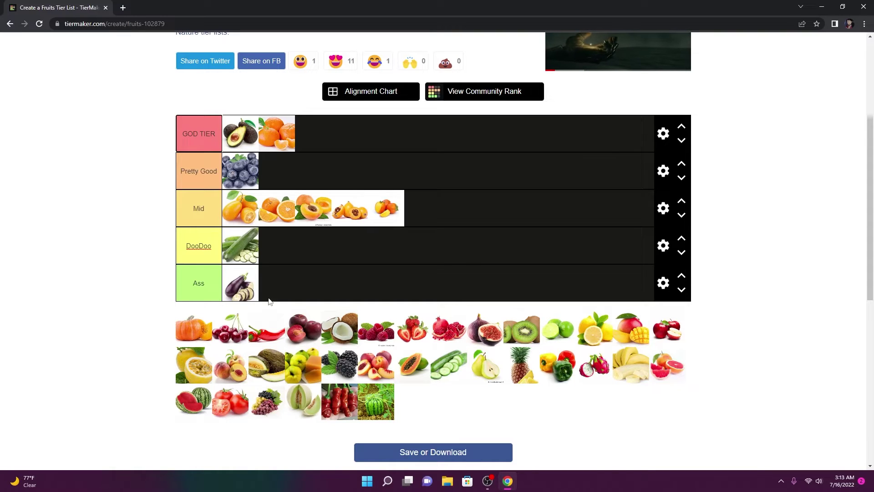
{"action": "left_click_drag", "start_coordinate": [252, 256], "coordinate": [460, 373]}
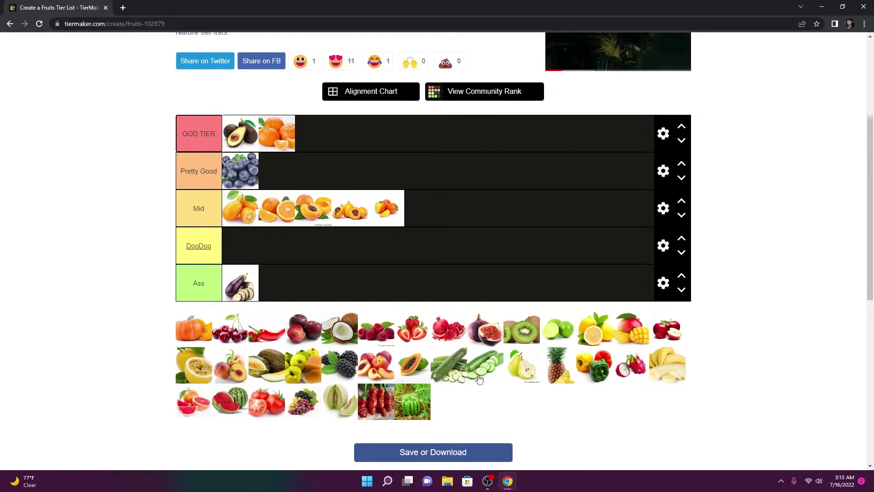
{"action": "left_click_drag", "start_coordinate": [479, 379], "coordinate": [314, 249]}
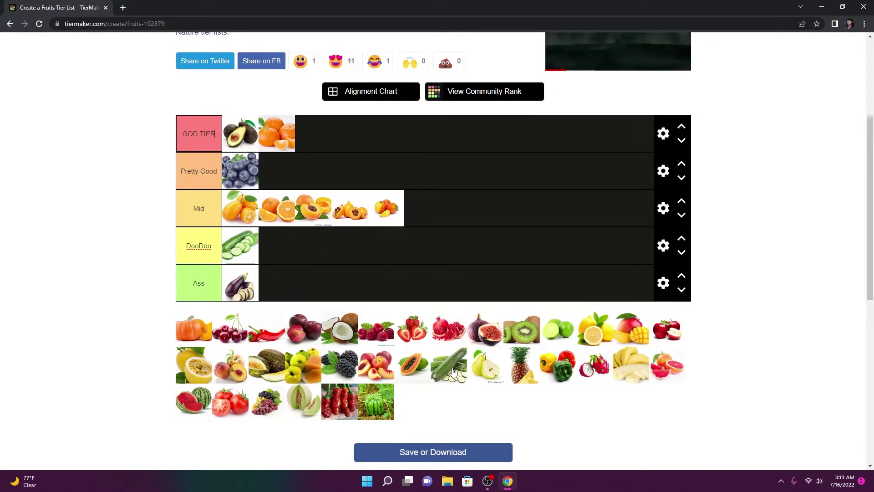
{"action": "left_click_drag", "start_coordinate": [448, 371], "coordinate": [278, 246]}
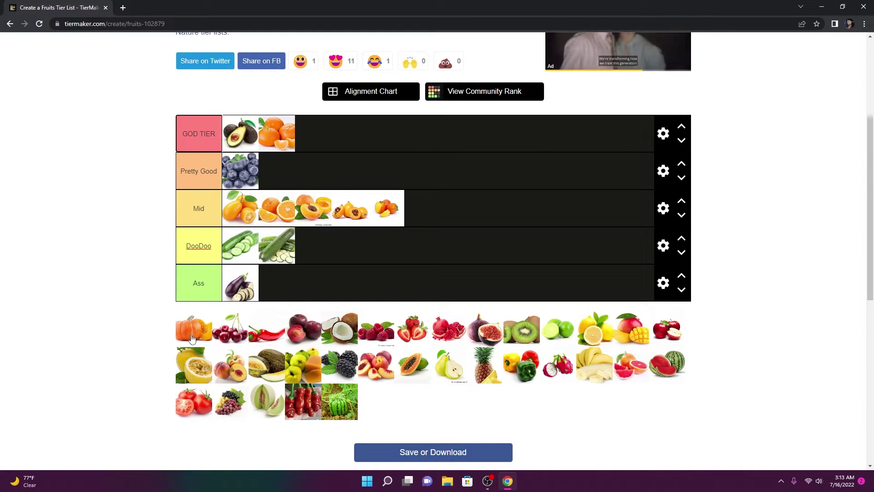
{"action": "left_click_drag", "start_coordinate": [191, 339], "coordinate": [277, 172]}
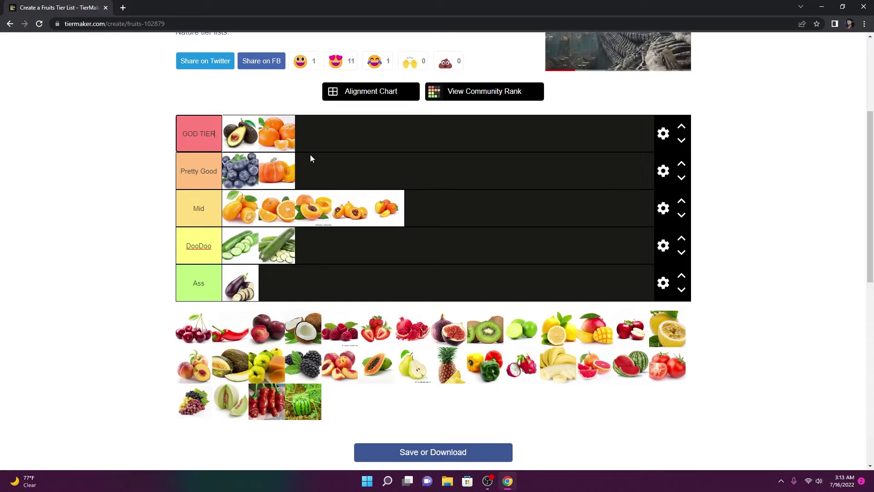
{"action": "mouse_move", "coordinate": [193, 328]}
{"action": "left_mouse_down"}
{"action": "mouse_move", "coordinate": [287, 170]}
{"action": "mouse_move", "coordinate": [321, 150]}
{"action": "mouse_move", "coordinate": [235, 283]}
{"action": "mouse_move", "coordinate": [178, 326]}
{"action": "left_mouse_up"}
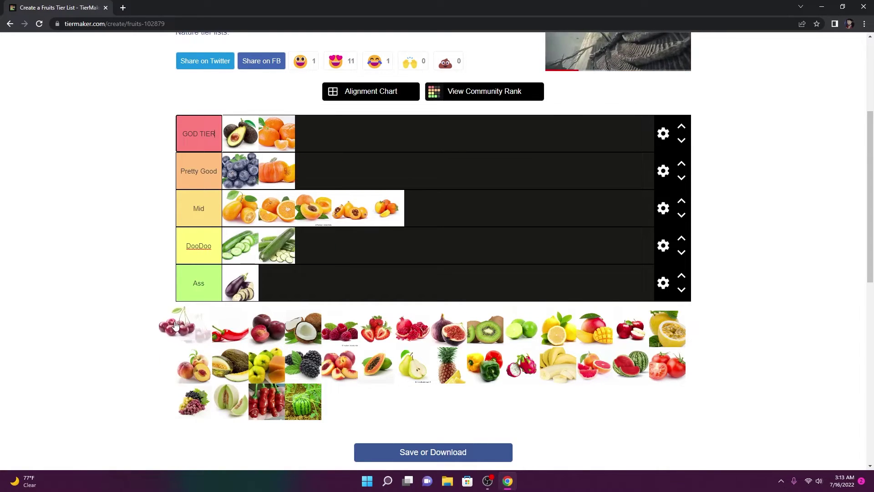
{"action": "left_click", "coordinate": [681, 163]}
{"action": "left_click", "coordinate": [682, 178]}
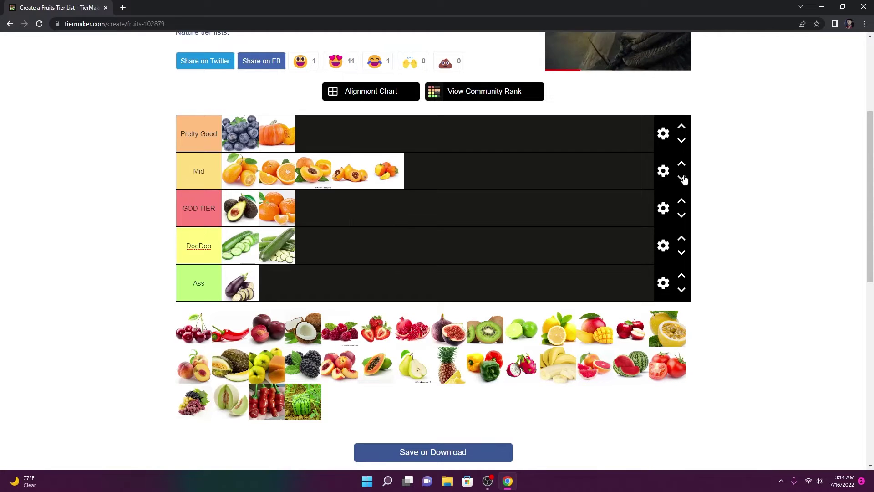
{"action": "left_click", "coordinate": [682, 163]}
{"action": "left_click", "coordinate": [681, 163]}
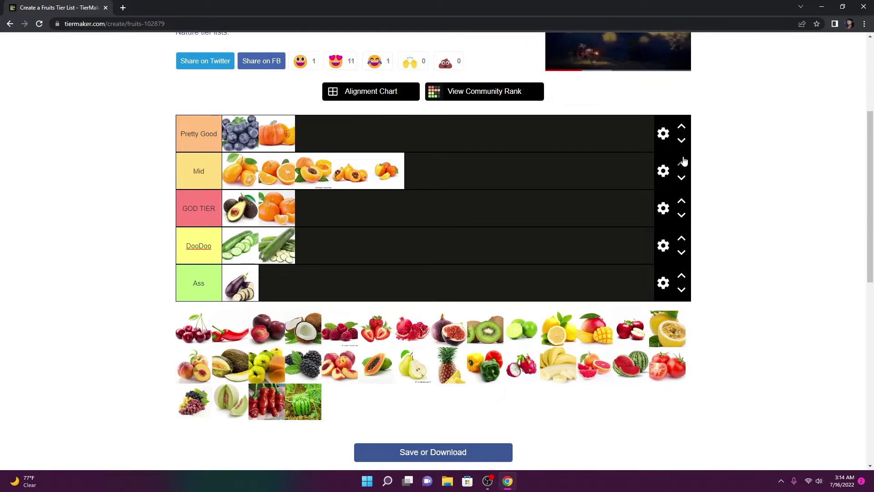
{"action": "left_click", "coordinate": [682, 202]}
{"action": "left_click", "coordinate": [682, 202]}
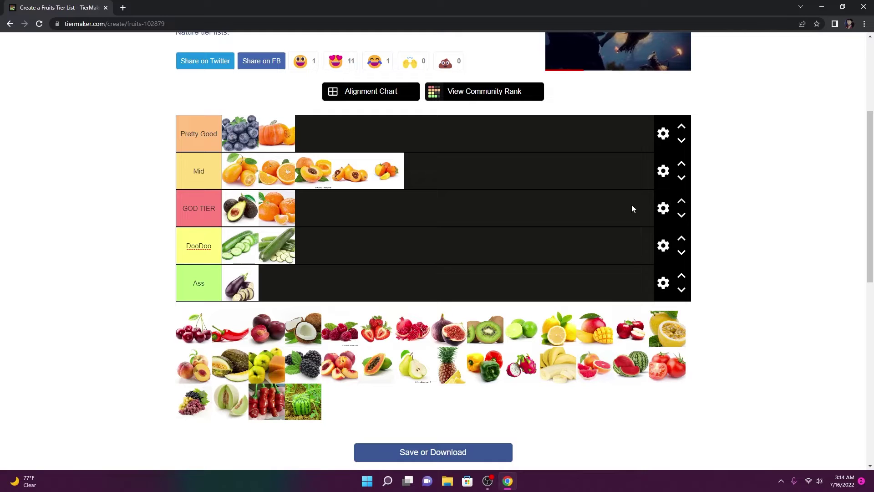
{"action": "left_click", "coordinate": [682, 201]}
{"action": "left_click", "coordinate": [682, 163]}
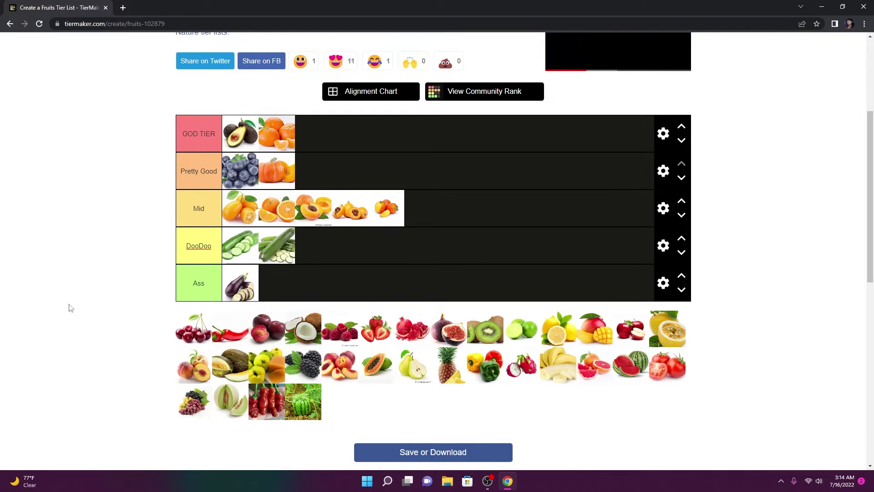
Step: Add a new tier row directly below GOD TIER
{"action": "left_click", "coordinate": [664, 282]}
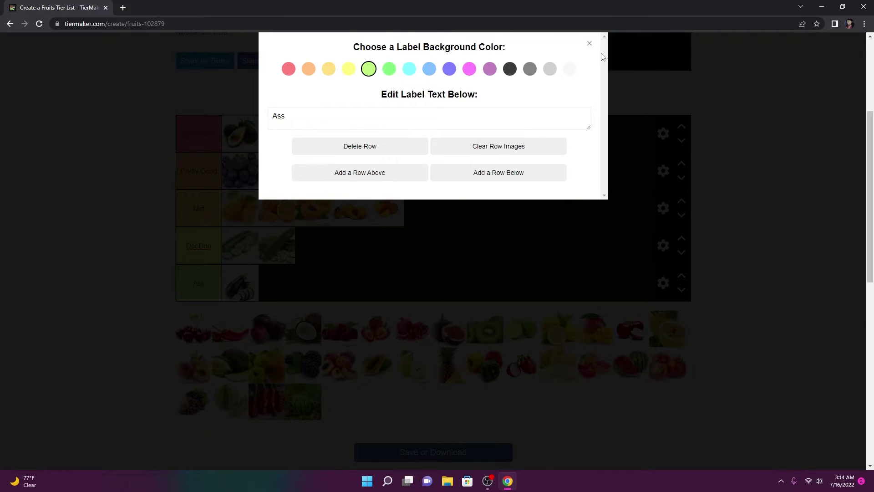
{"action": "left_click", "coordinate": [589, 44]}
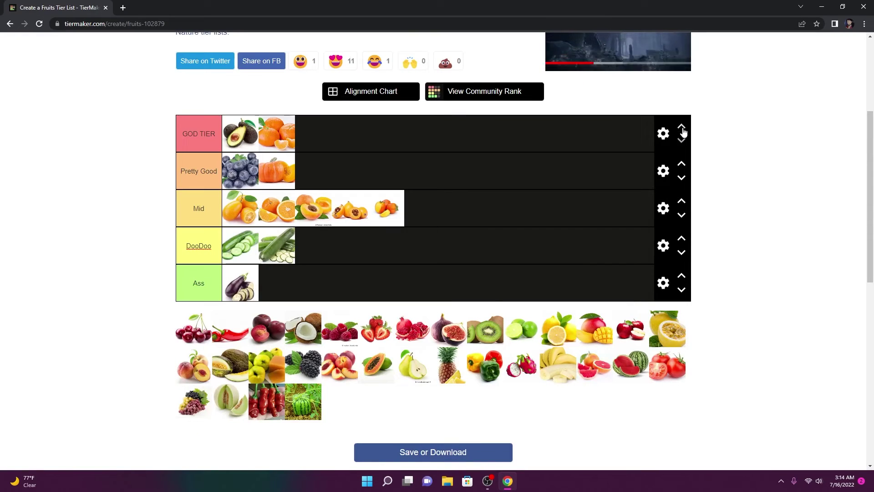
{"action": "left_click", "coordinate": [663, 133]}
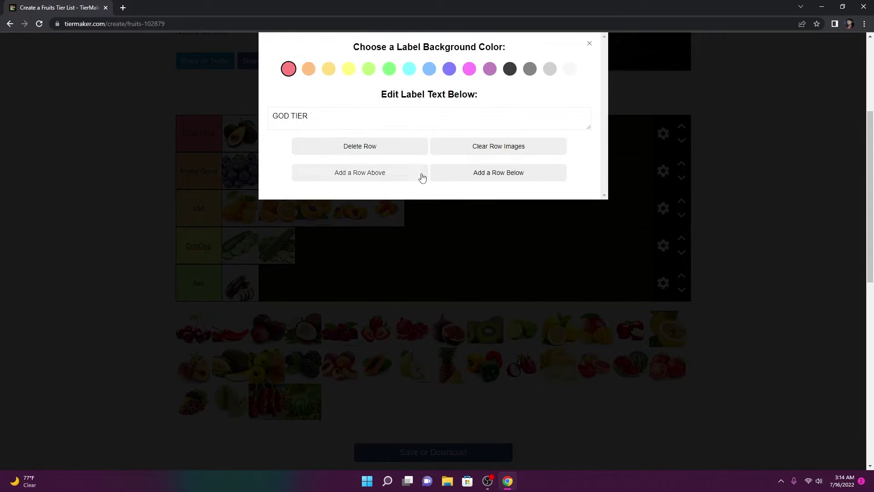
{"action": "left_click", "coordinate": [478, 174]}
{"action": "left_click", "coordinate": [589, 43]}
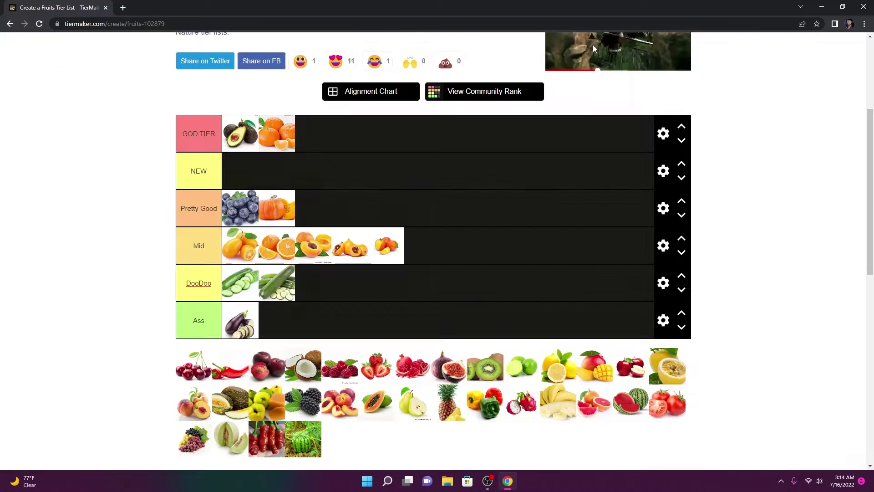
Step: Rename the new tier below GOD TIER to "Smackable"
{"action": "left_click", "coordinate": [201, 171]}
{"action": "key", "text": "BackSpace"}
{"action": "key", "text": "BackSpace"}
{"action": "key", "text": "BackSpace"}
{"action": "type", "text": "rE"}
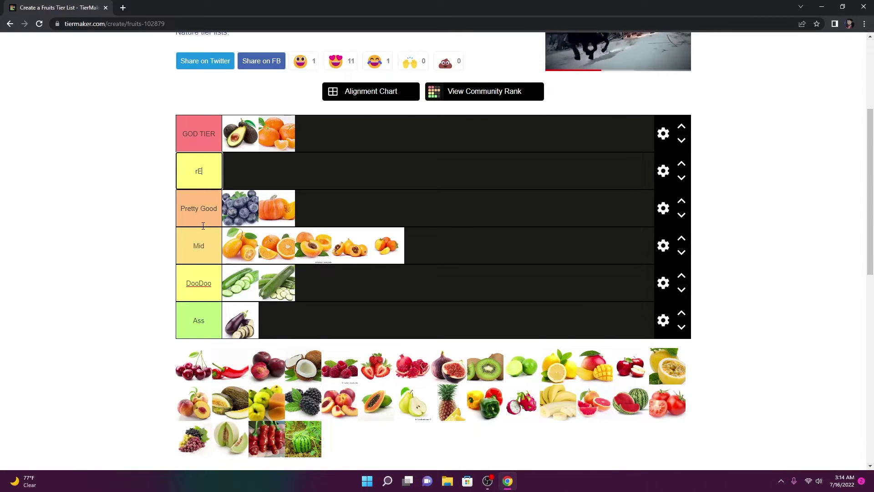
{"action": "key", "text": "BackSpace"}
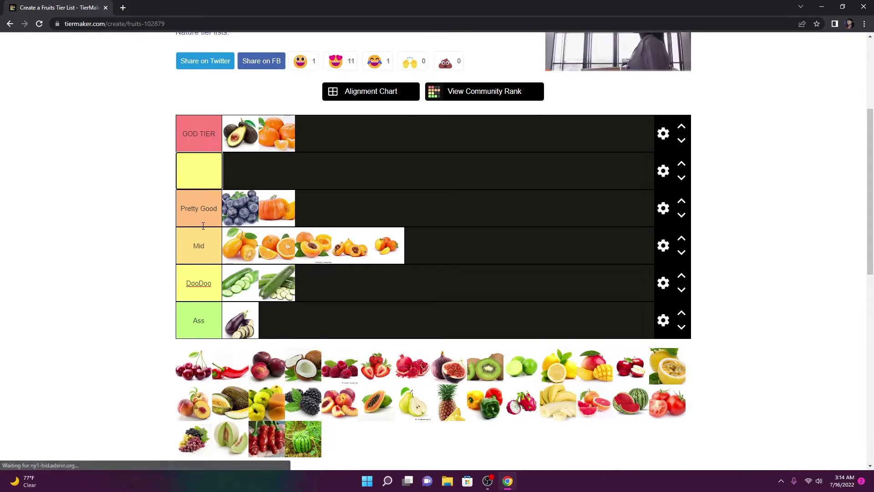
{"action": "type", "text": "smad"}
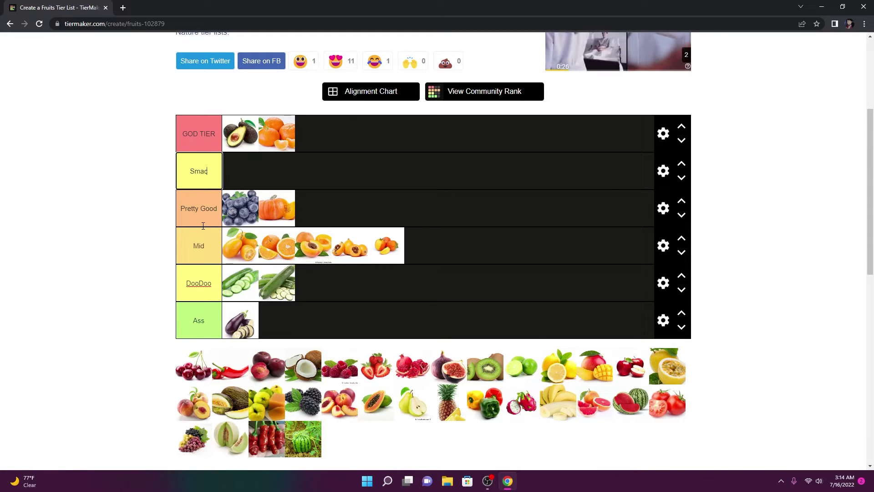
{"action": "type", "text": "kable"}
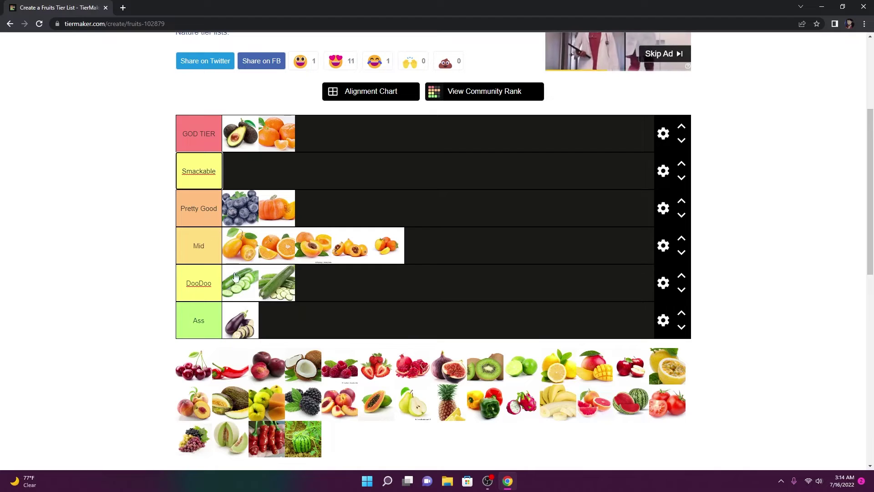
Step: Place the cherries in the Smackable tier and the red chili peppers after the mandarins in GOD TIER
{"action": "left_click_drag", "start_coordinate": [193, 365], "coordinate": [240, 172]}
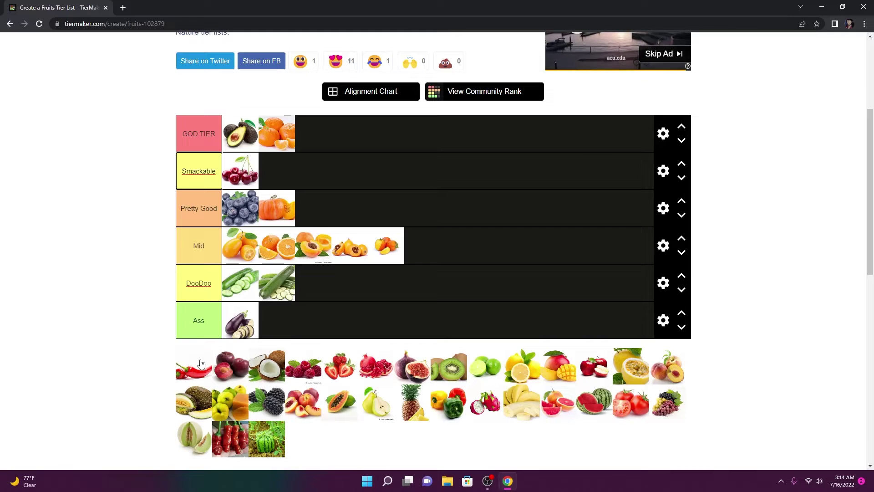
{"action": "left_click_drag", "start_coordinate": [204, 363], "coordinate": [387, 140]}
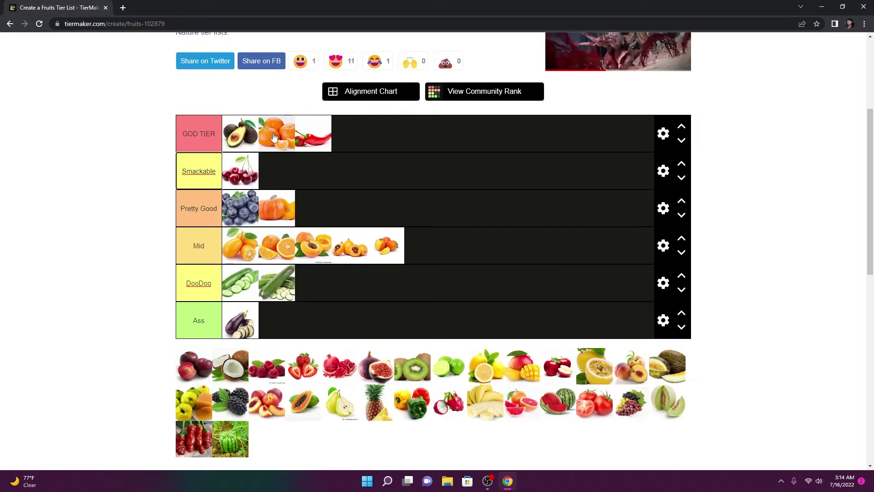
{"action": "left_click_drag", "start_coordinate": [314, 145], "coordinate": [311, 142]}
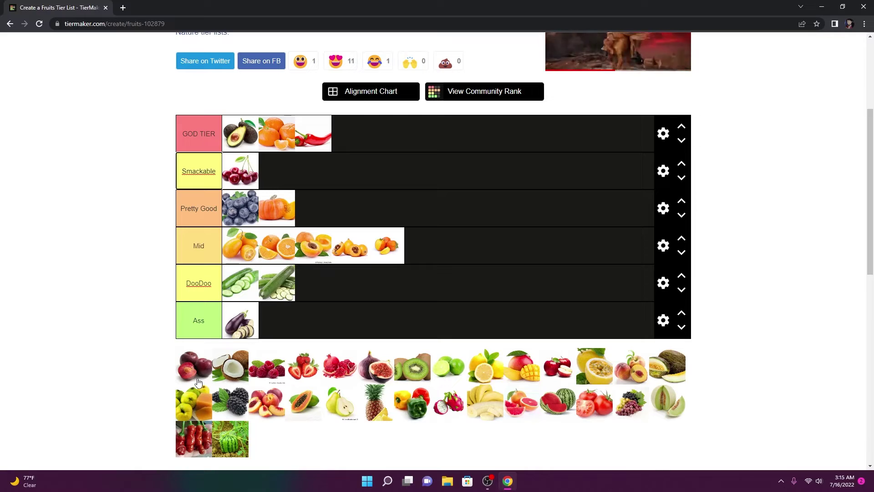
Step: Place the plums and raspberries after the pumpkin in Pretty Good, and the coconut after the cherries in Smackable
{"action": "left_click_drag", "start_coordinate": [198, 381], "coordinate": [313, 208]}
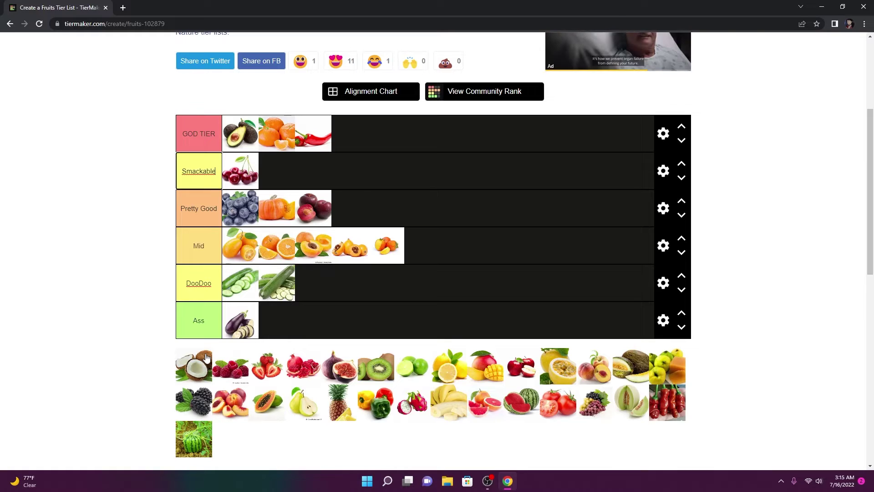
{"action": "left_click_drag", "start_coordinate": [206, 358], "coordinate": [301, 172]}
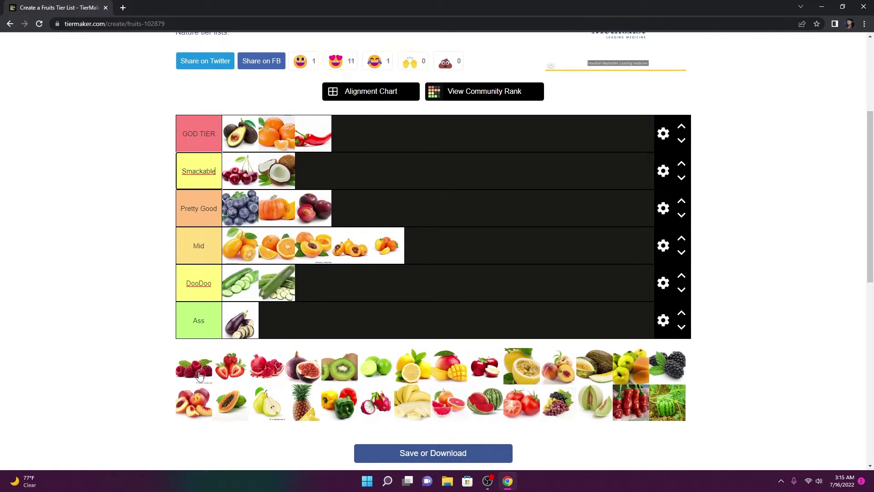
{"action": "left_click_drag", "start_coordinate": [200, 374], "coordinate": [350, 209]}
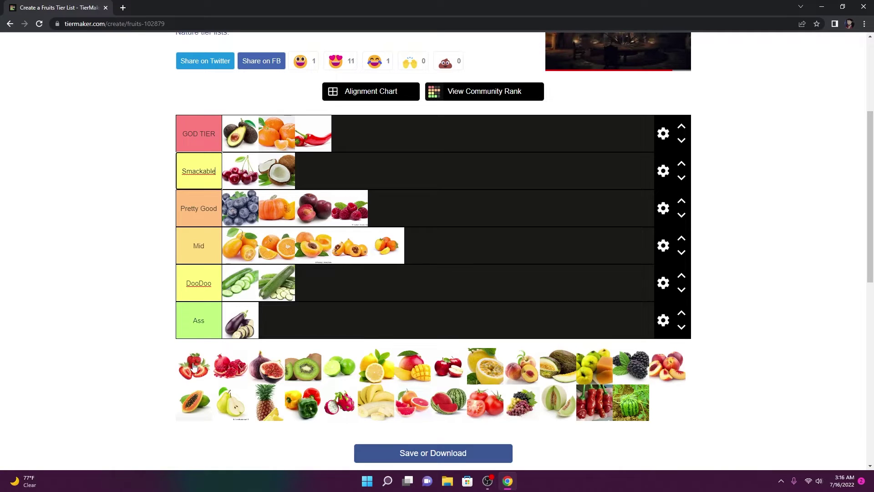
Step: Place the strawberries after the coconut in Smackable and the pomegranate after the chili peppers in GOD TIER
{"action": "mouse_move", "coordinate": [194, 366]}
{"action": "left_mouse_down"}
{"action": "mouse_move", "coordinate": [350, 133]}
{"action": "mouse_move", "coordinate": [388, 131]}
{"action": "mouse_move", "coordinate": [191, 373]}
{"action": "left_mouse_up"}
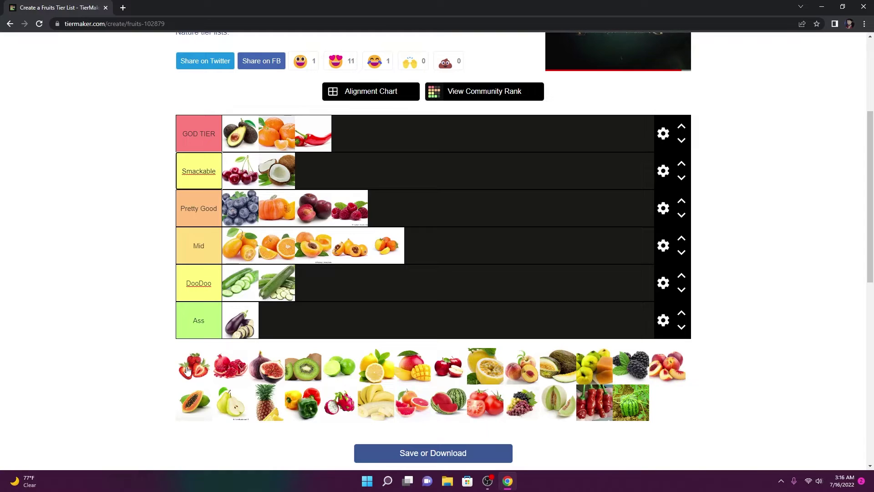
{"action": "left_click_drag", "start_coordinate": [186, 369], "coordinate": [321, 172]}
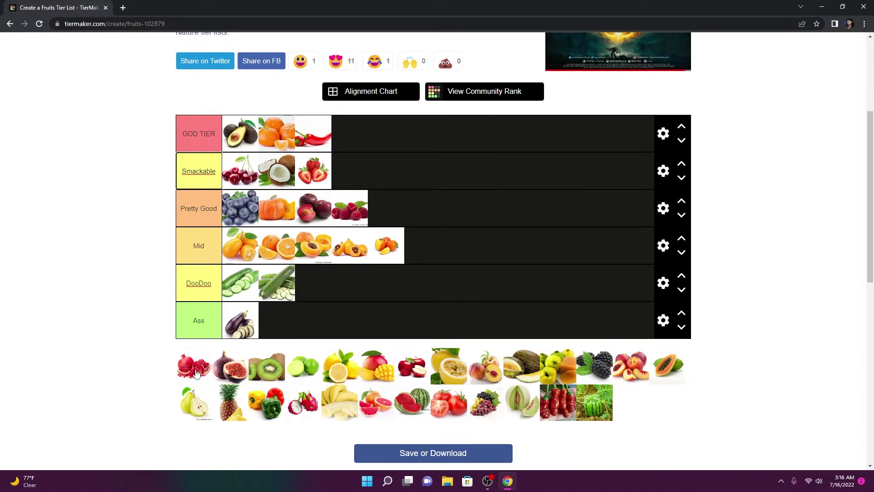
{"action": "mouse_move", "coordinate": [197, 373]}
{"action": "left_mouse_down"}
{"action": "mouse_move", "coordinate": [322, 236]}
{"action": "mouse_move", "coordinate": [355, 154]}
{"action": "mouse_move", "coordinate": [180, 420]}
{"action": "mouse_move", "coordinate": [186, 366]}
{"action": "left_mouse_up"}
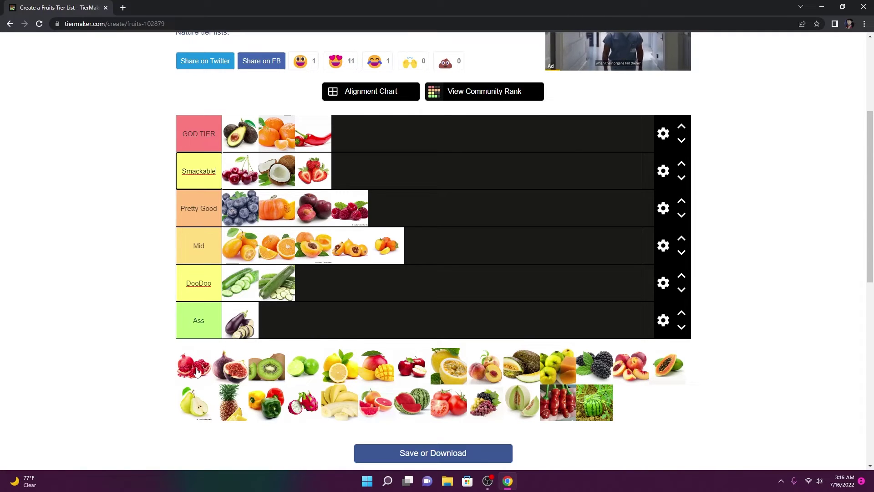
{"action": "left_click_drag", "start_coordinate": [197, 373], "coordinate": [350, 135]}
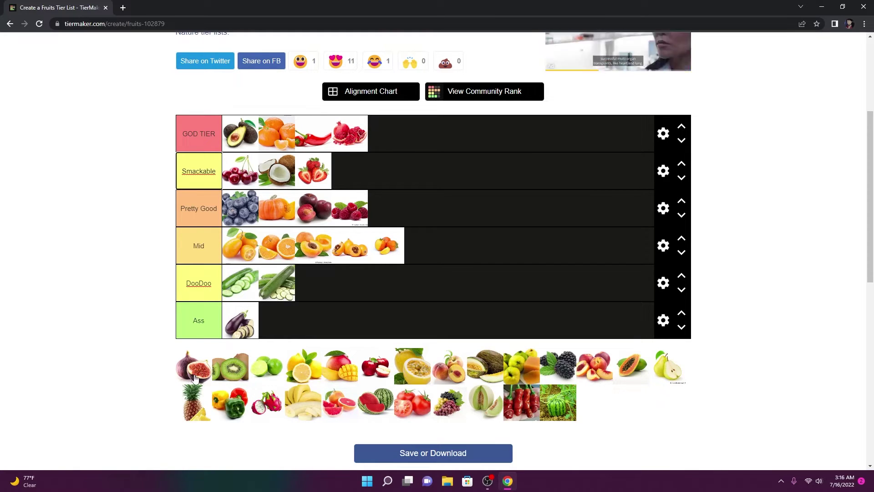
Step: Place the figs in the Ass tier, the kiwi and lemons in Mid, and the limes and mango in Pretty Good
{"action": "left_click_drag", "start_coordinate": [196, 377], "coordinate": [277, 320]}
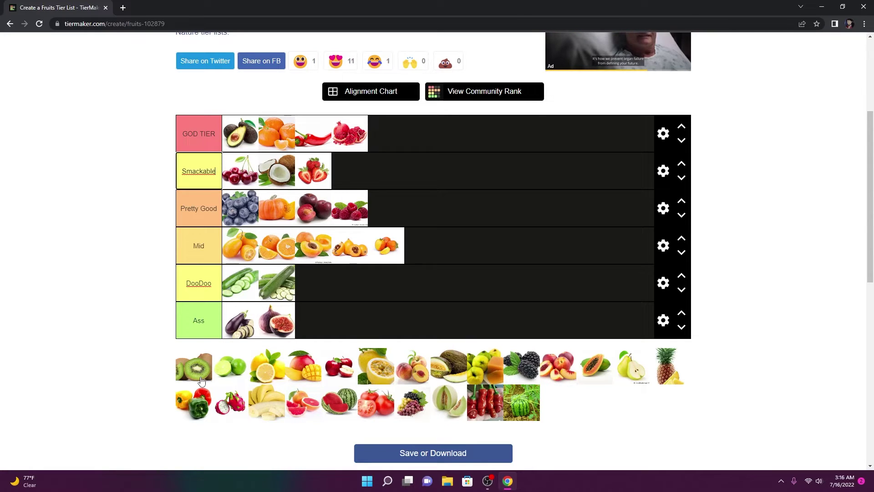
{"action": "left_click_drag", "start_coordinate": [202, 381], "coordinate": [423, 246]}
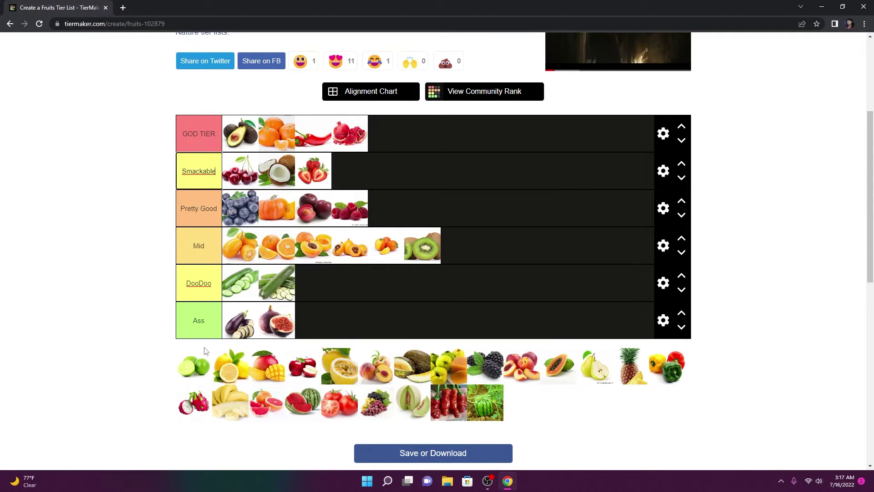
{"action": "left_click_drag", "start_coordinate": [195, 371], "coordinate": [384, 208]}
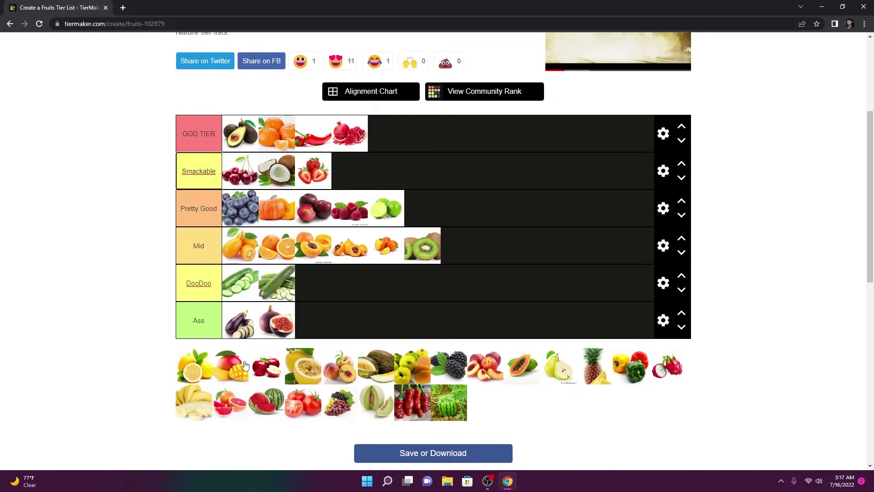
{"action": "left_click_drag", "start_coordinate": [193, 370], "coordinate": [401, 261]}
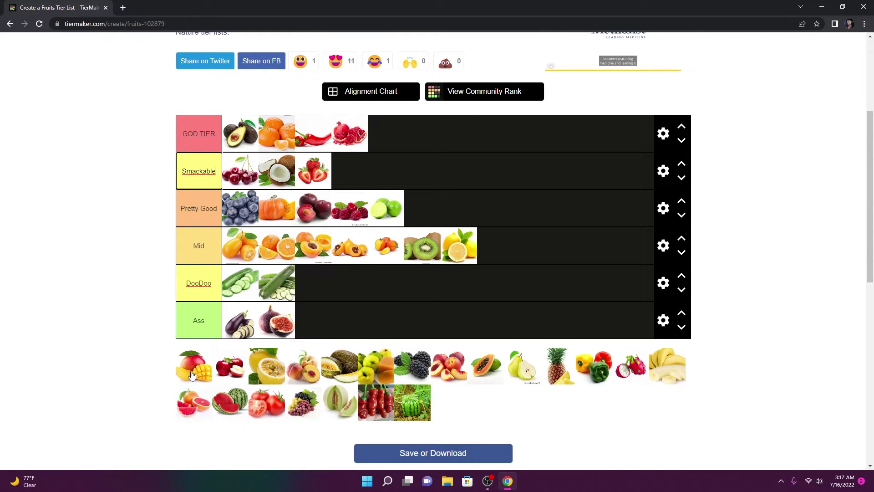
{"action": "left_click_drag", "start_coordinate": [191, 374], "coordinate": [421, 209]}
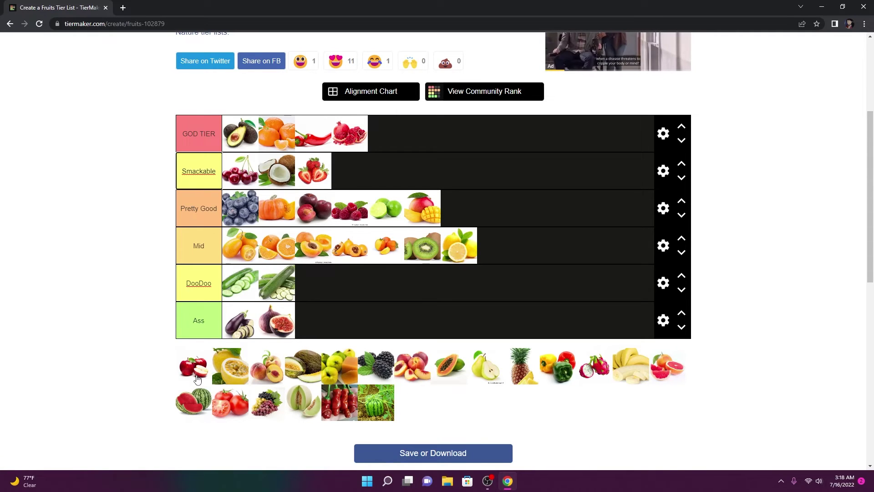
Step: Place the apples in Smackable, and the yellow passion fruit, peach, melon and yellow-green fruits in that order after the figs in Ass
{"action": "left_click_drag", "start_coordinate": [197, 379], "coordinate": [350, 173]}
{"action": "left_click_drag", "start_coordinate": [201, 374], "coordinate": [275, 346]}
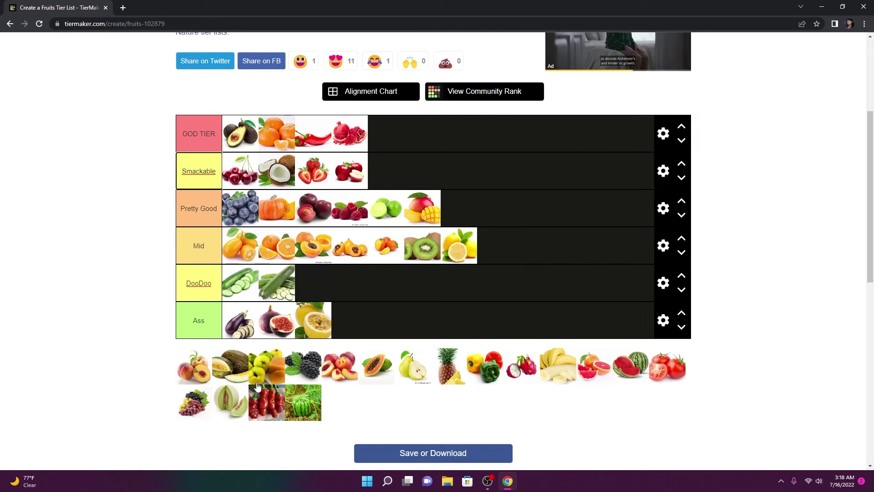
{"action": "left_click_drag", "start_coordinate": [193, 377], "coordinate": [350, 320]}
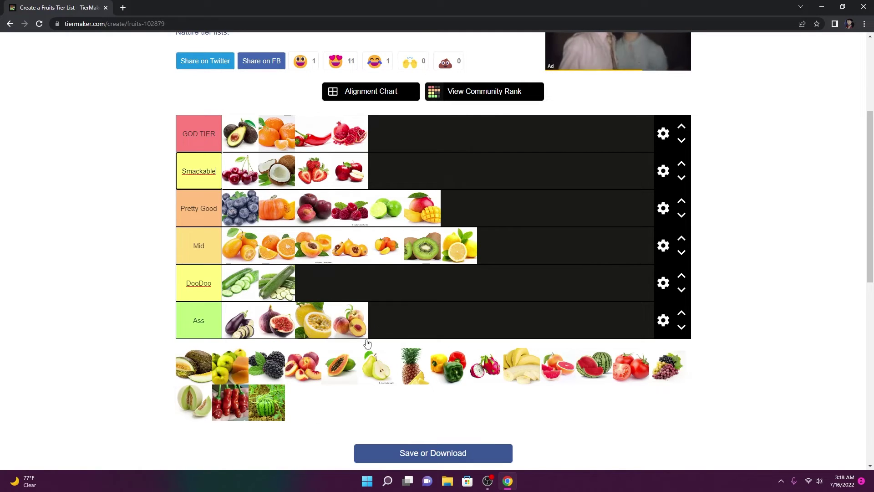
{"action": "left_click_drag", "start_coordinate": [255, 366], "coordinate": [386, 320]}
{"action": "left_click_drag", "start_coordinate": [194, 366], "coordinate": [422, 320]}
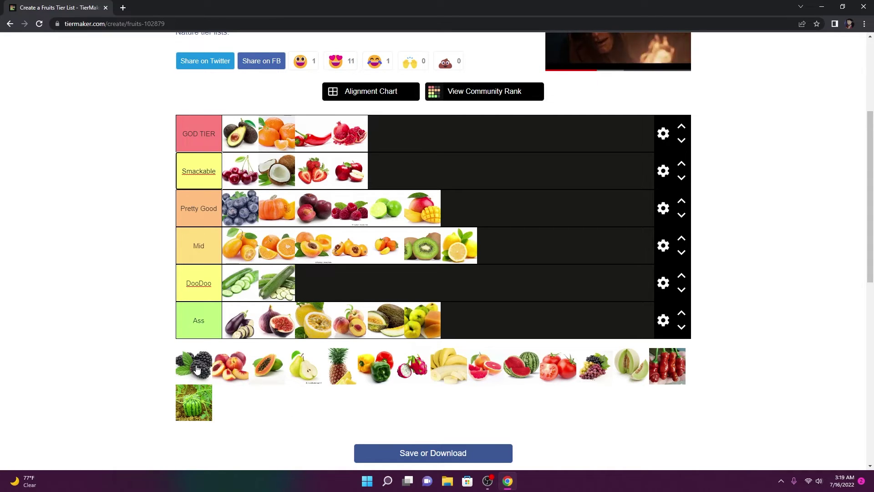
Step: Place the blackberries after the mango in the Pretty Good tier
{"action": "left_click_drag", "start_coordinate": [205, 376], "coordinate": [184, 372]}
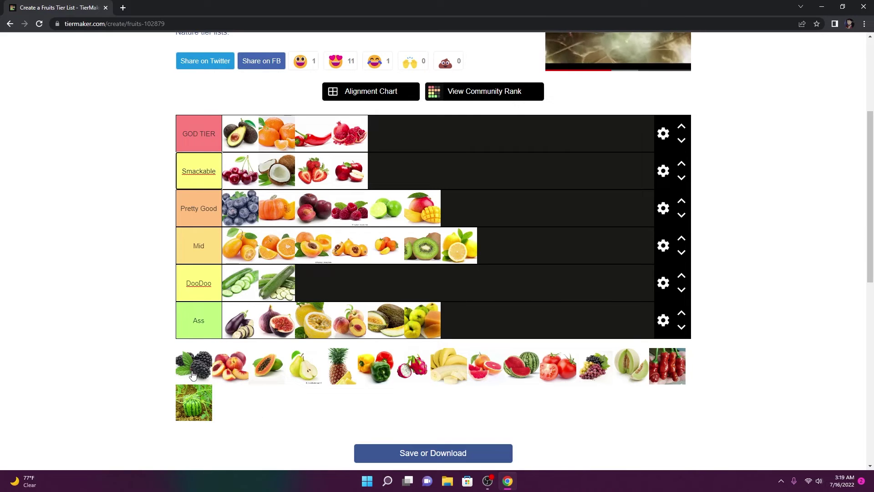
{"action": "left_click_drag", "start_coordinate": [193, 373], "coordinate": [459, 209]}
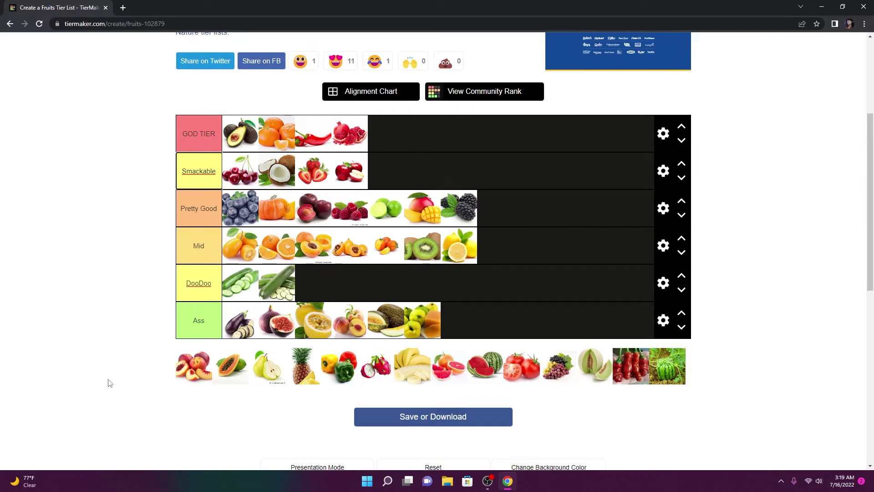
{"action": "scroll", "coordinate": [182, 392], "scroll_direction": "down", "scroll_amount": 4}
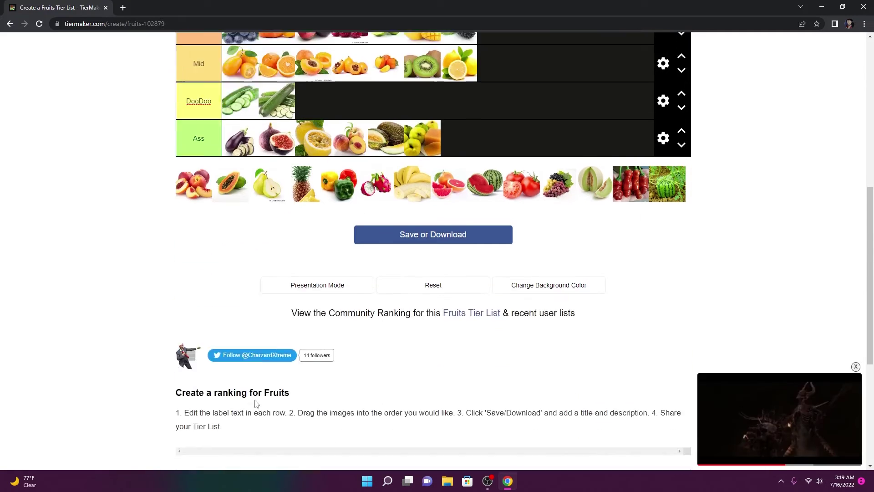
{"action": "scroll", "coordinate": [209, 373], "scroll_direction": "up", "scroll_amount": 4}
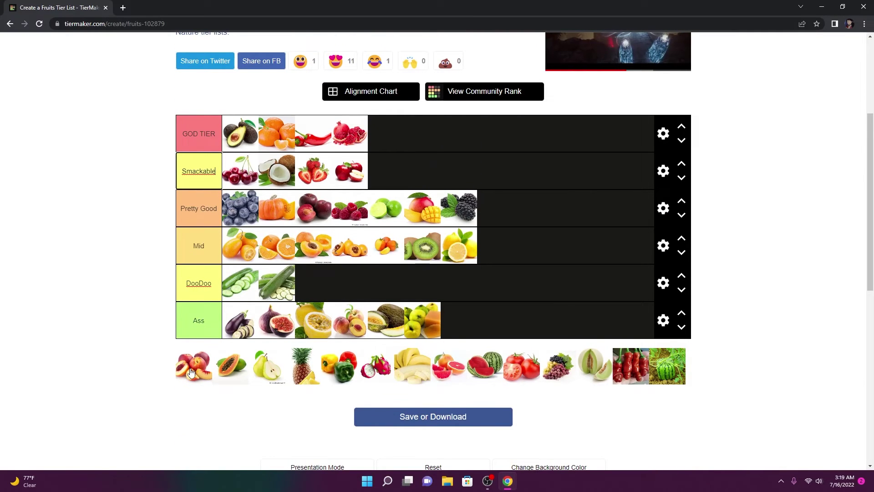
Step: Place the nectarines and the papaya, in that order, after the yellow-green fruits in the Ass tier
{"action": "left_click_drag", "start_coordinate": [192, 371], "coordinate": [458, 320]}
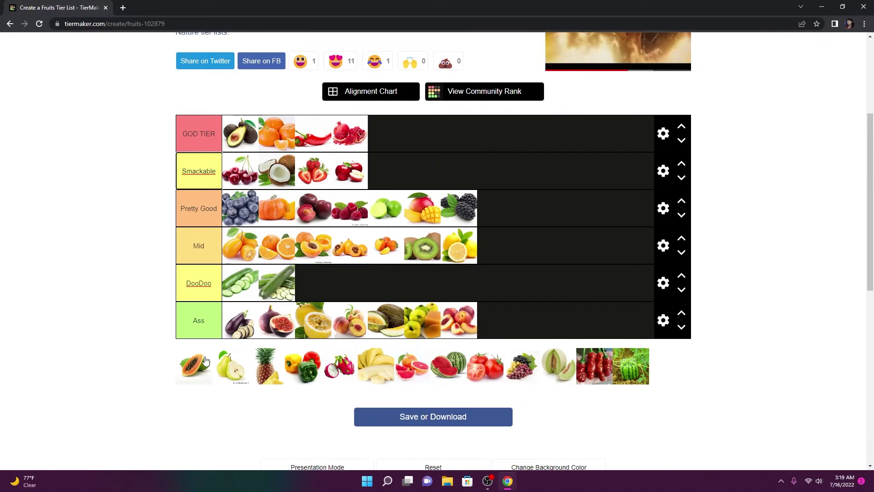
{"action": "left_click_drag", "start_coordinate": [202, 361], "coordinate": [496, 320]}
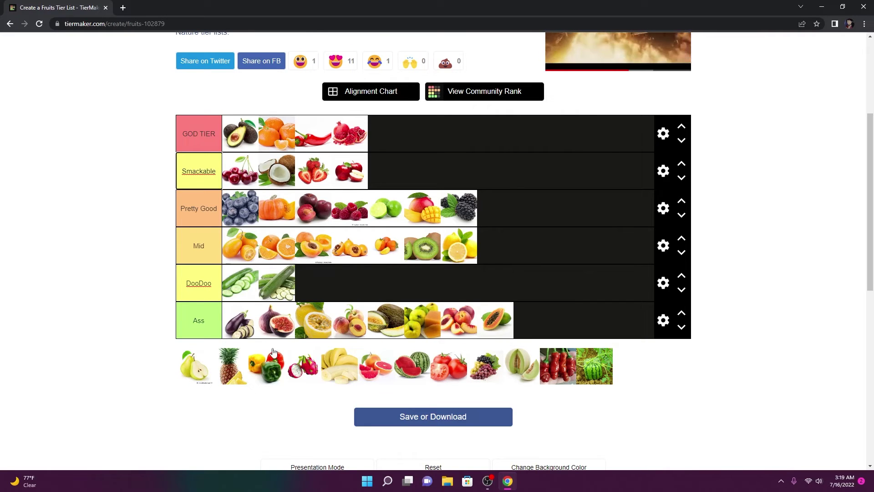
Step: Add a new tier row directly below the Ass tier
{"action": "left_click", "coordinate": [663, 321]}
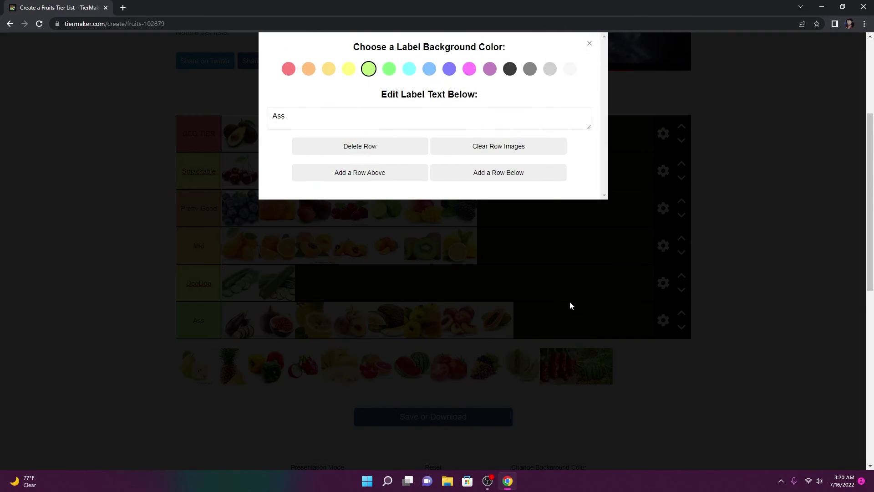
{"action": "left_click", "coordinate": [453, 173]}
{"action": "left_click", "coordinate": [589, 43]}
{"action": "left_click", "coordinate": [219, 360]}
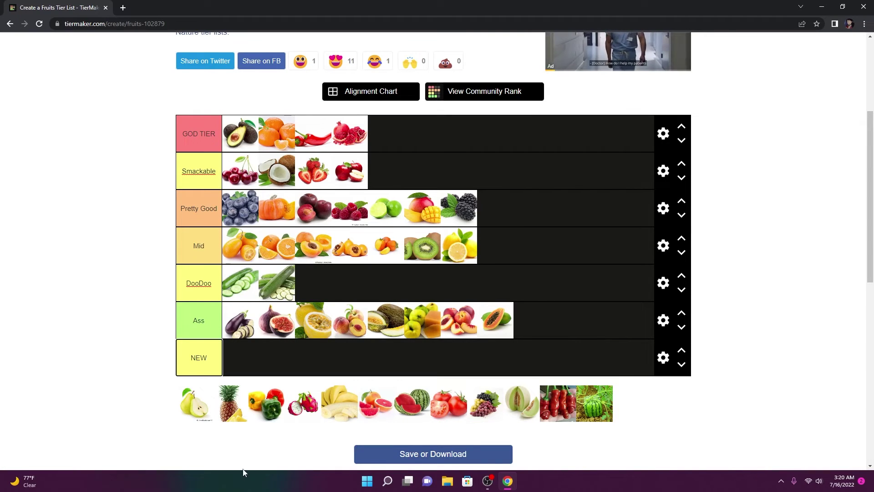
Step: Move every fruit except the eggplant and figs from the Ass tier into the NEW tier below it, keeping their order
{"action": "left_click_drag", "start_coordinate": [278, 326], "coordinate": [242, 357]}
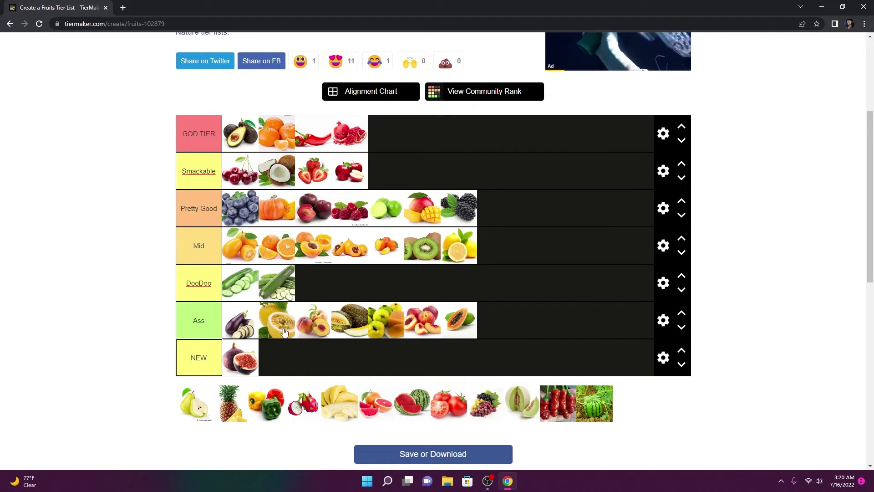
{"action": "left_click_drag", "start_coordinate": [284, 331], "coordinate": [291, 360]}
{"action": "left_click_drag", "start_coordinate": [291, 324], "coordinate": [391, 357]}
{"action": "left_click_drag", "start_coordinate": [280, 321], "coordinate": [459, 357]}
{"action": "left_click_drag", "start_coordinate": [240, 358], "coordinate": [279, 334]}
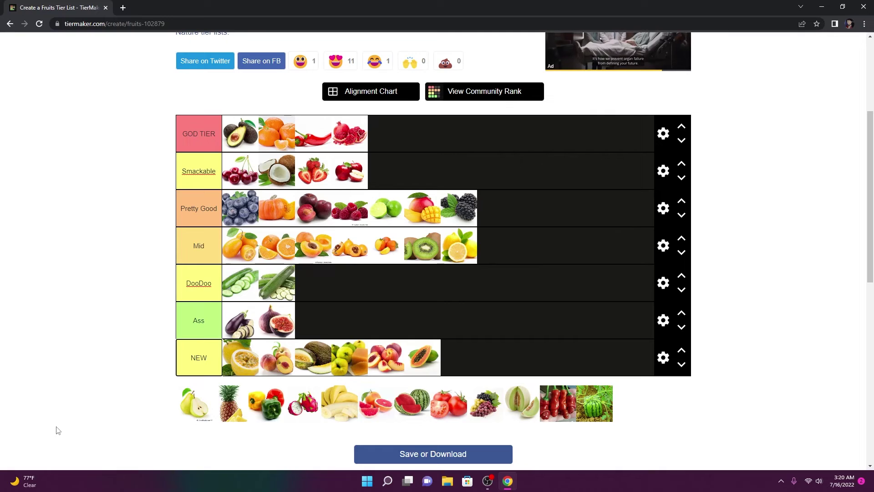
Step: Place the pears after the zucchini in DooDoo and the pineapple after the pomegranate in GOD TIER
{"action": "left_click_drag", "start_coordinate": [182, 412], "coordinate": [303, 291]}
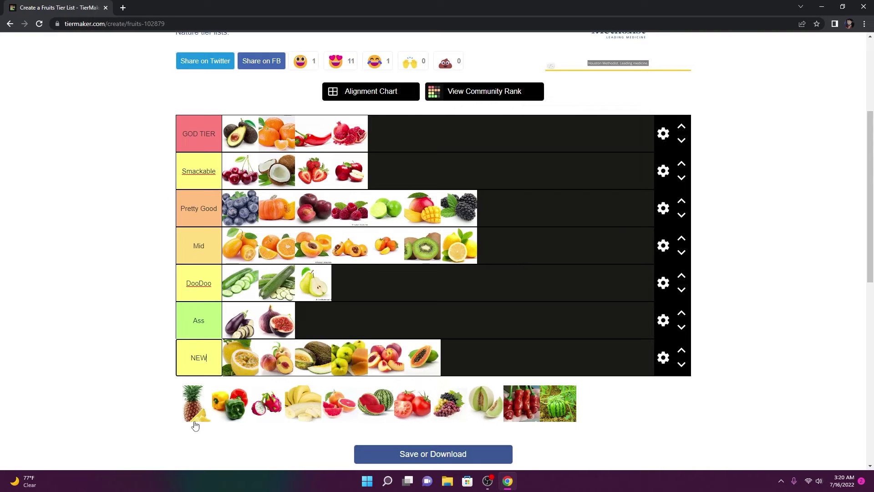
{"action": "left_click_drag", "start_coordinate": [195, 425], "coordinate": [387, 137]}
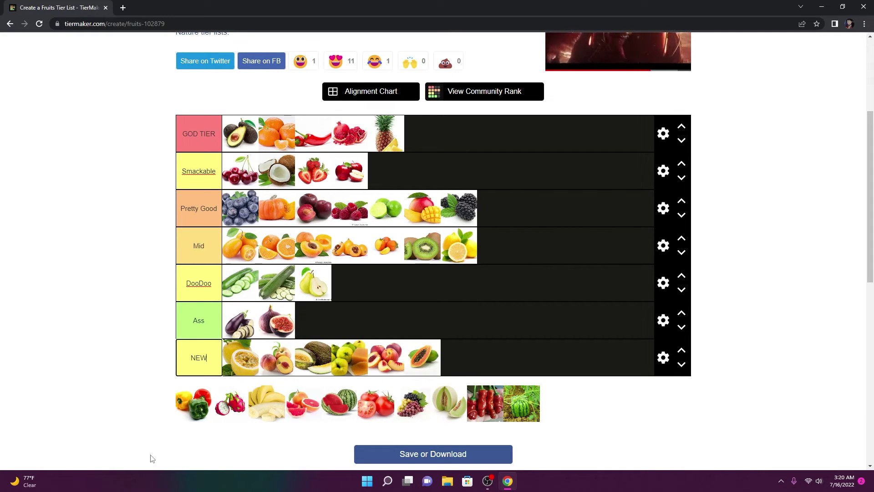
Step: Add a tier above GOD TIER, label it PINEAPPLE, and move the pineapple into it
{"action": "left_click", "coordinate": [663, 133]}
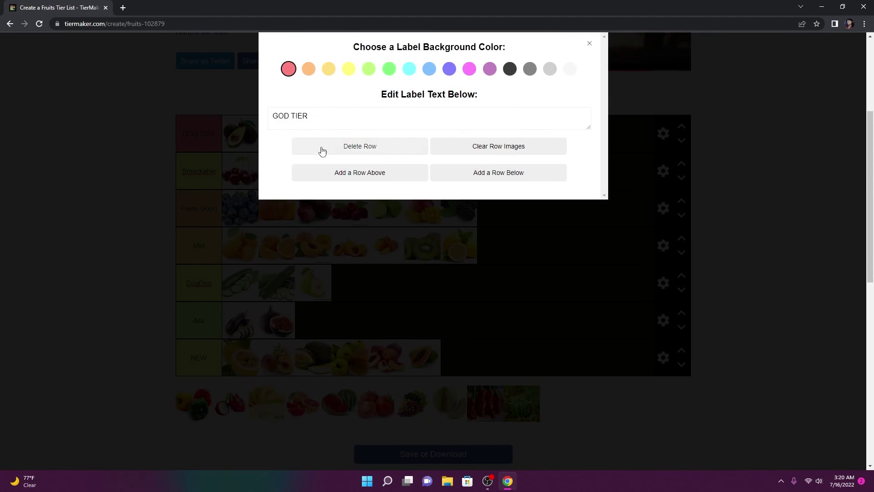
{"action": "left_click", "coordinate": [343, 172]}
{"action": "left_click", "coordinate": [588, 44]}
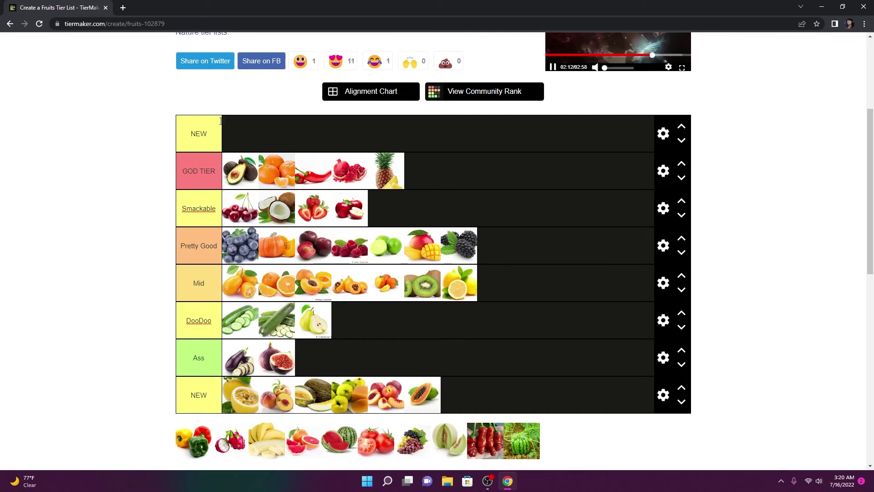
{"action": "key", "text": "BackSpace"}
{"action": "key", "text": "BackSpace"}
{"action": "key", "text": "BackSpace"}
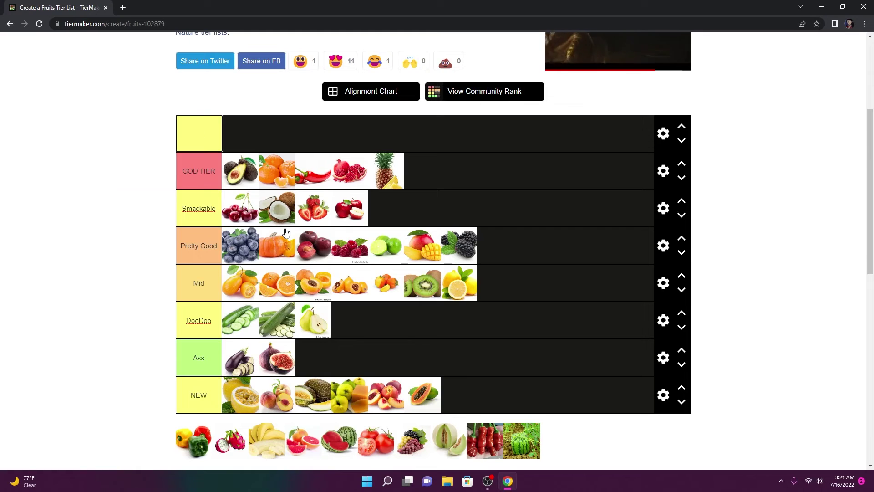
{"action": "type", "text": "PINEAPPLE"}
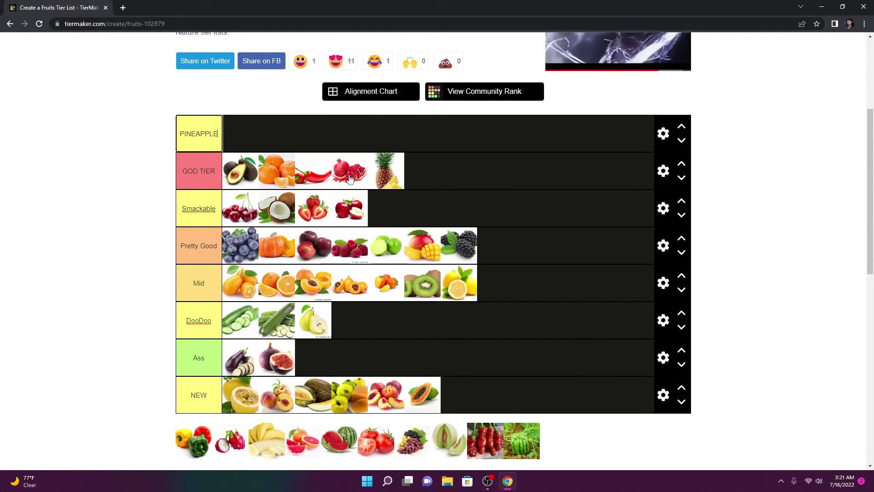
{"action": "left_click_drag", "start_coordinate": [385, 173], "coordinate": [241, 134]}
Step: Place the bell peppers and bananas in Smackable, the dragon fruit in GOD TIER, and the grapefruit after the lemons in Mid
{"action": "scroll", "coordinate": [378, 271], "scroll_direction": "down", "scroll_amount": 1}
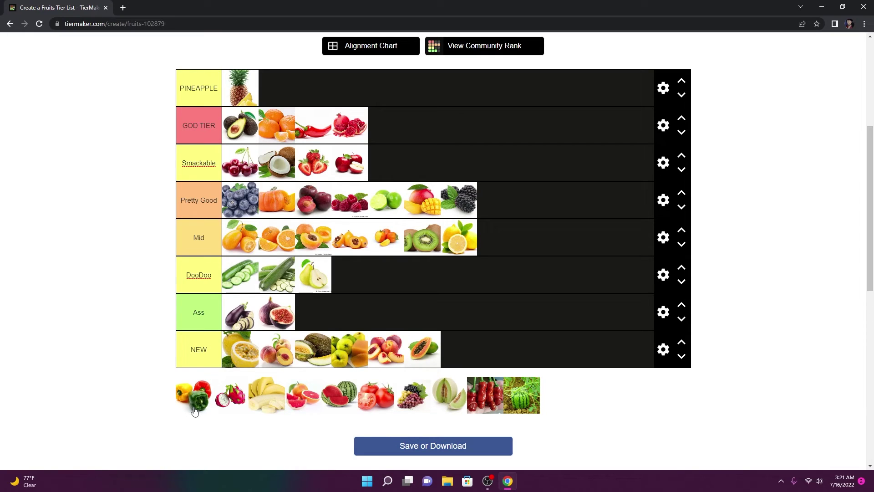
{"action": "left_click_drag", "start_coordinate": [195, 410], "coordinate": [385, 162]}
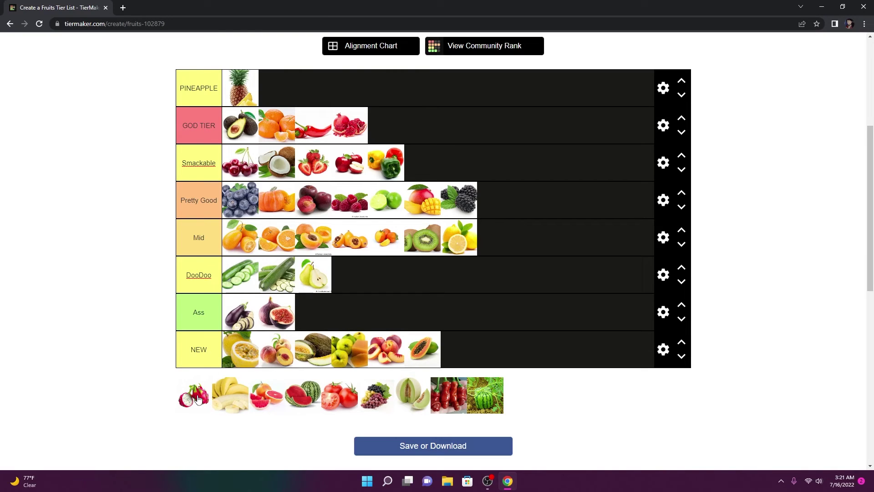
{"action": "left_click_drag", "start_coordinate": [198, 400], "coordinate": [387, 125]}
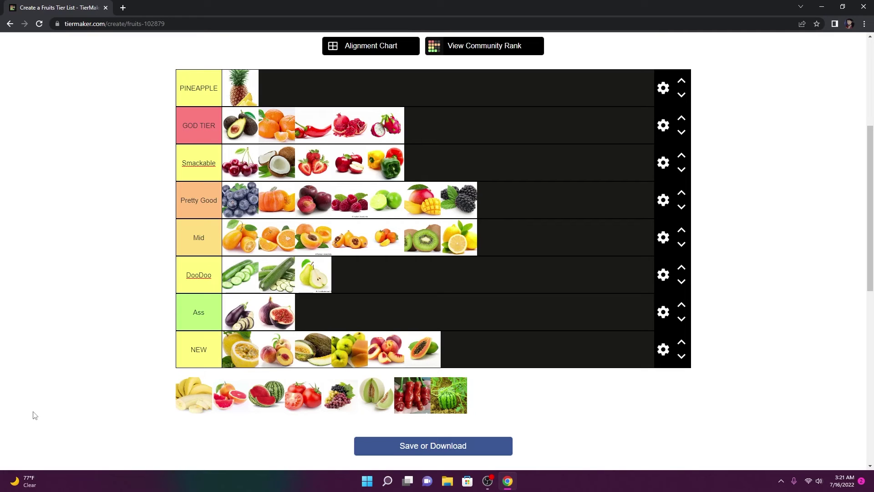
{"action": "left_click_drag", "start_coordinate": [199, 394], "coordinate": [423, 169]}
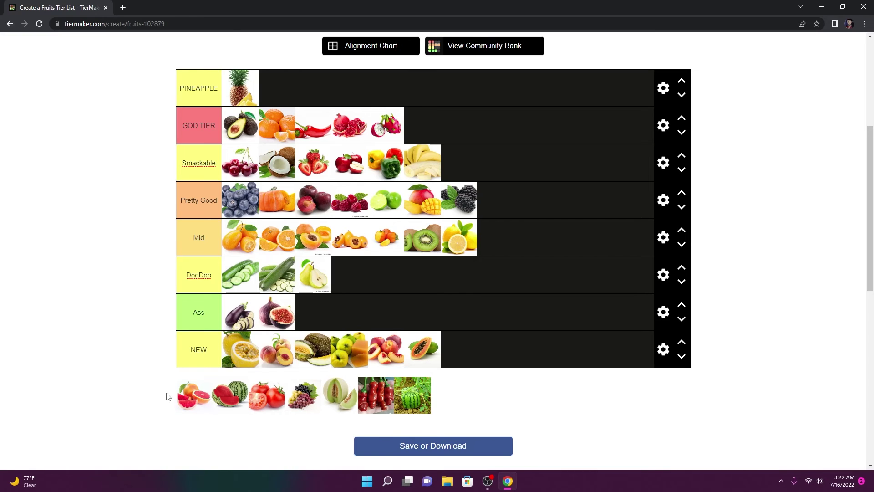
{"action": "left_click_drag", "start_coordinate": [192, 395], "coordinate": [501, 242]}
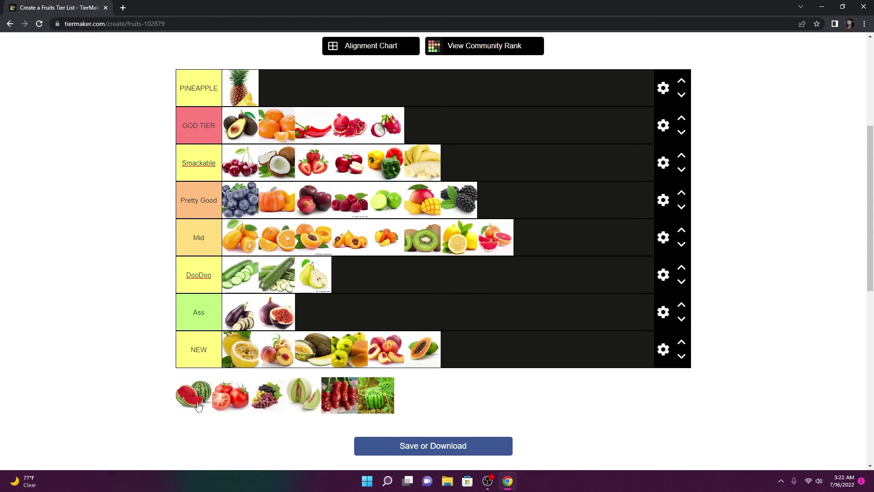
Step: Place the sliced watermelon and the striped green melon after the dragon fruit in GOD TIER, and the tomatoes after the figs in Ass
{"action": "left_click_drag", "start_coordinate": [384, 396], "coordinate": [428, 137]}
{"action": "left_click_drag", "start_coordinate": [201, 400], "coordinate": [464, 134]}
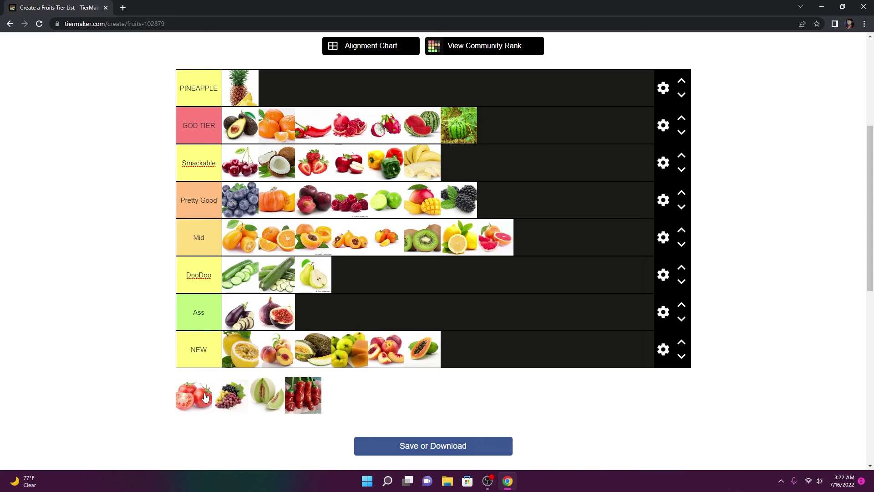
{"action": "mouse_move", "coordinate": [196, 396]}
{"action": "left_mouse_down"}
{"action": "mouse_move", "coordinate": [182, 392]}
{"action": "mouse_move", "coordinate": [196, 395]}
{"action": "left_mouse_up"}
{"action": "left_click_drag", "start_coordinate": [185, 411], "coordinate": [314, 312]}
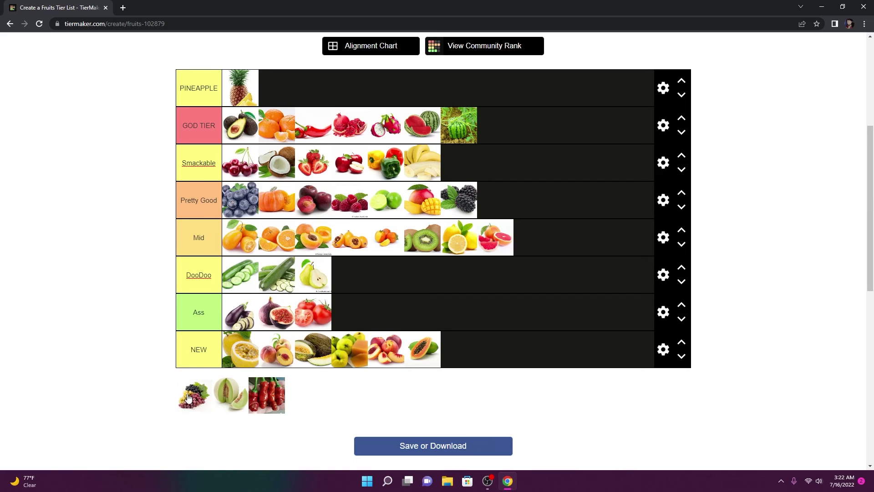
Step: Place the grapes at the end of GOD TIER, and move the dragon fruit and pomegranate from there to the end of Smackable
{"action": "left_click_drag", "start_coordinate": [189, 397], "coordinate": [458, 165]}
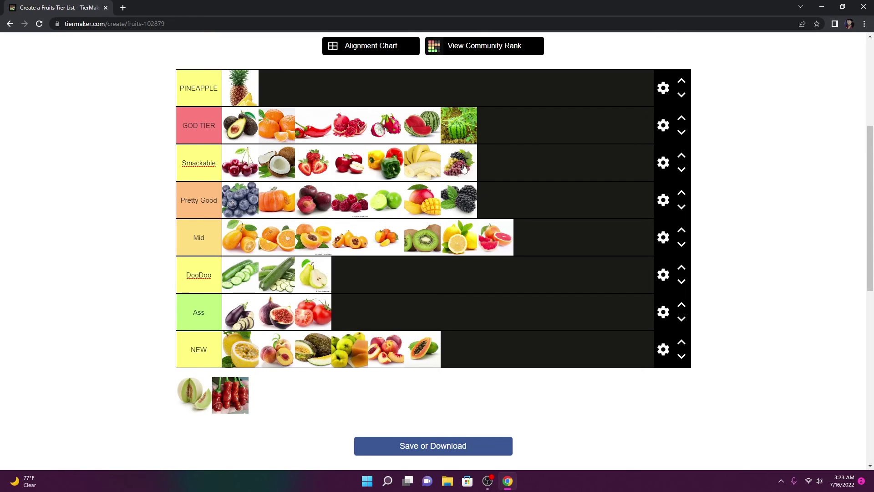
{"action": "left_click_drag", "start_coordinate": [463, 167], "coordinate": [496, 127]}
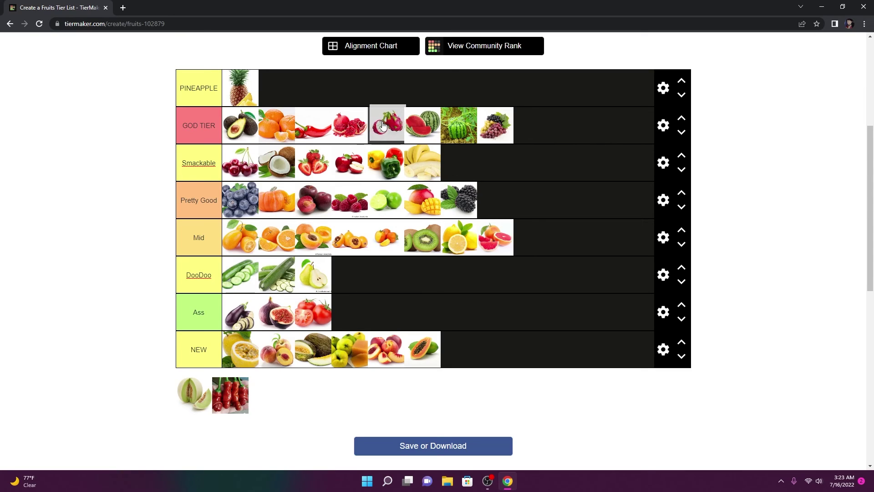
{"action": "left_click_drag", "start_coordinate": [385, 132], "coordinate": [465, 177]}
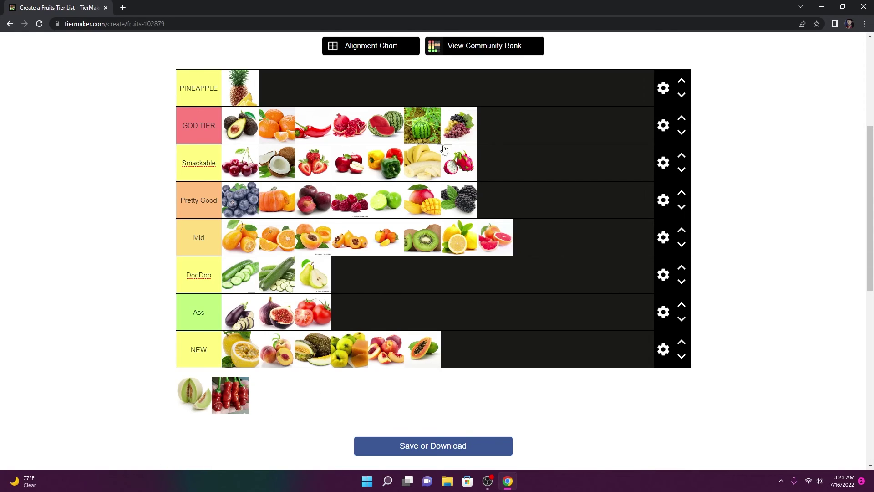
{"action": "left_click_drag", "start_coordinate": [350, 128], "coordinate": [517, 169]}
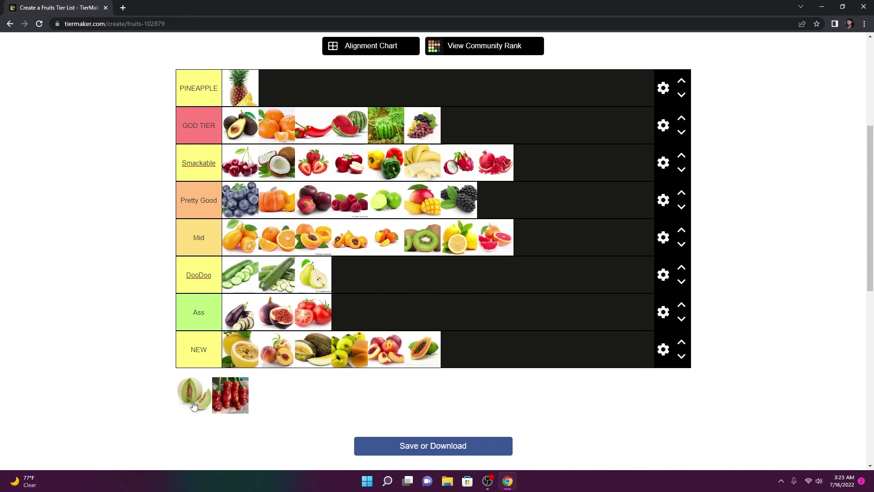
Step: Place the green melon after the grapefruit in Mid and the remaining red peppers after the tomatoes in Ass
{"action": "left_click_drag", "start_coordinate": [194, 406], "coordinate": [557, 244]}
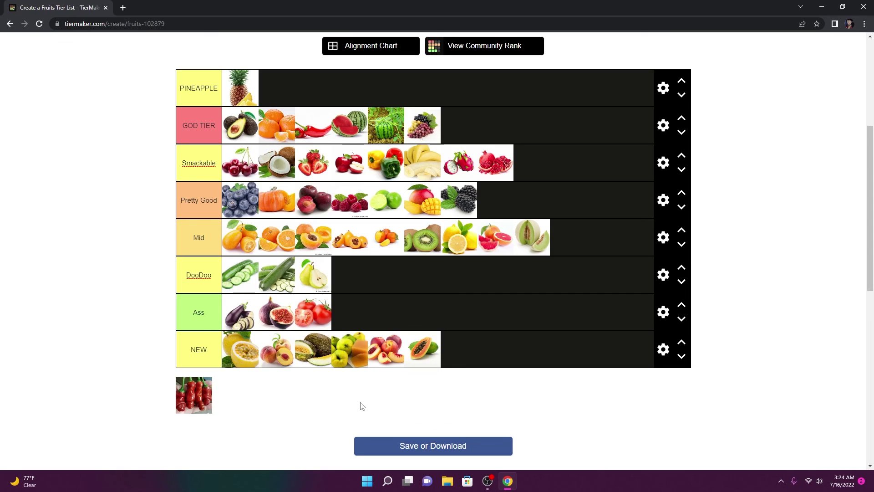
{"action": "left_click_drag", "start_coordinate": [198, 405], "coordinate": [563, 321]}
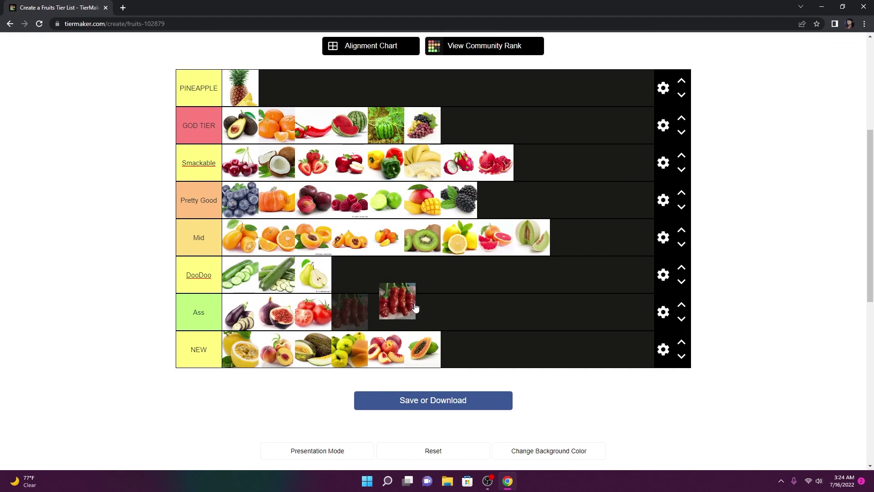